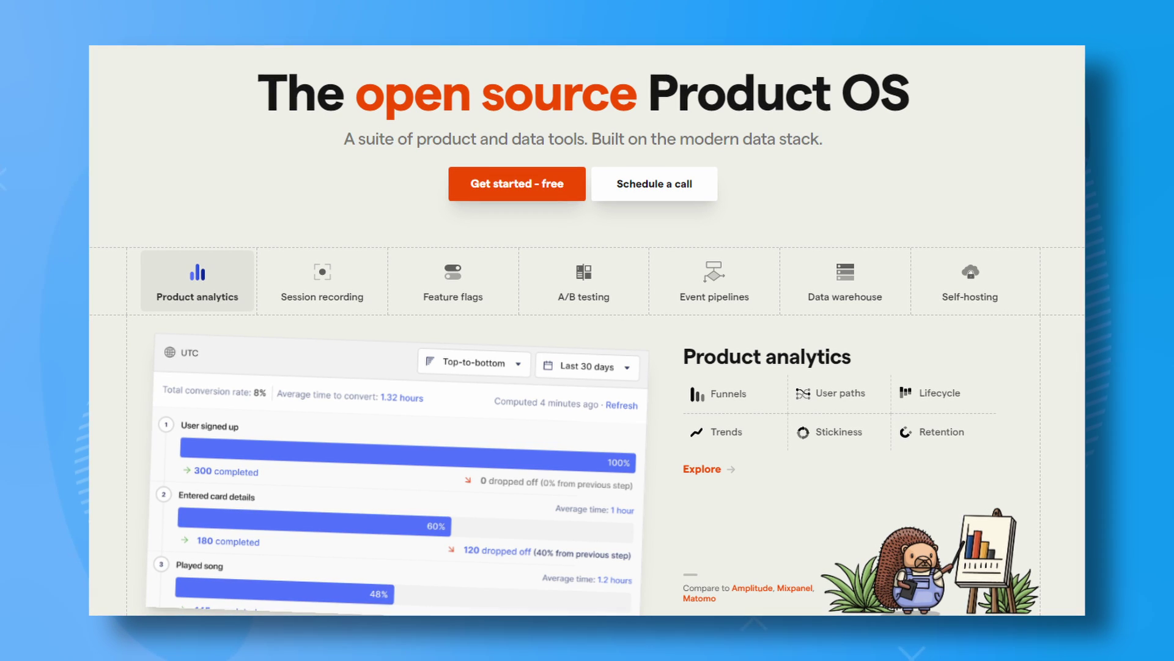
Step: Choose Web as the source and commit its tracking snippet into base.html's head on GitHub
left_click(864, 327)
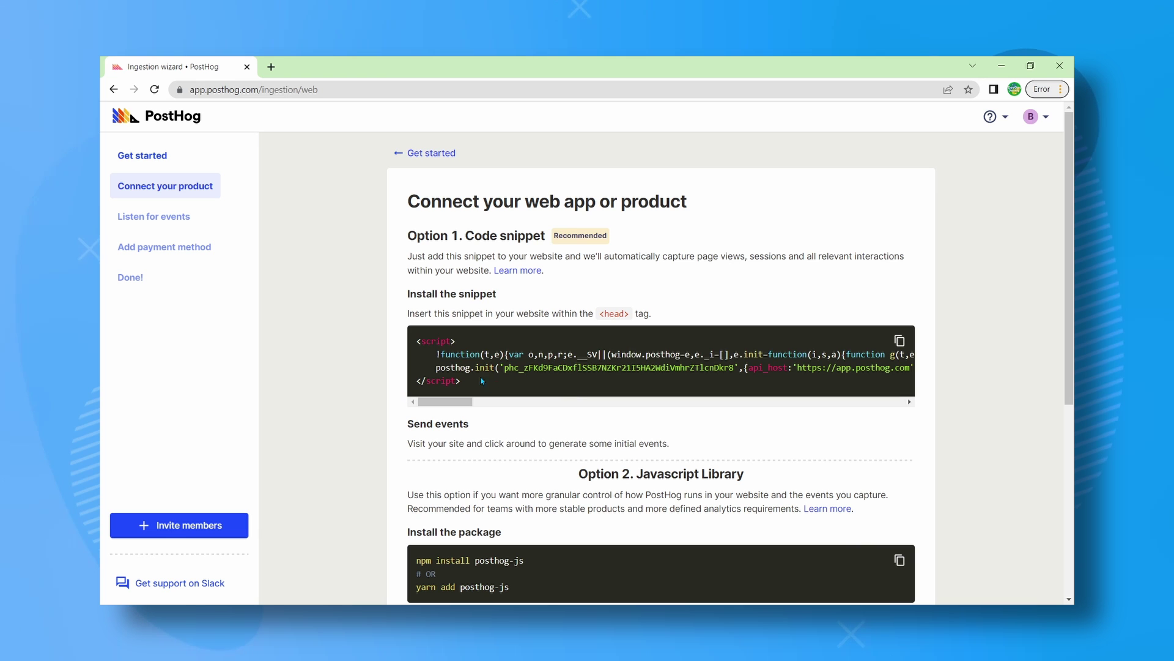
triple_click(482, 381)
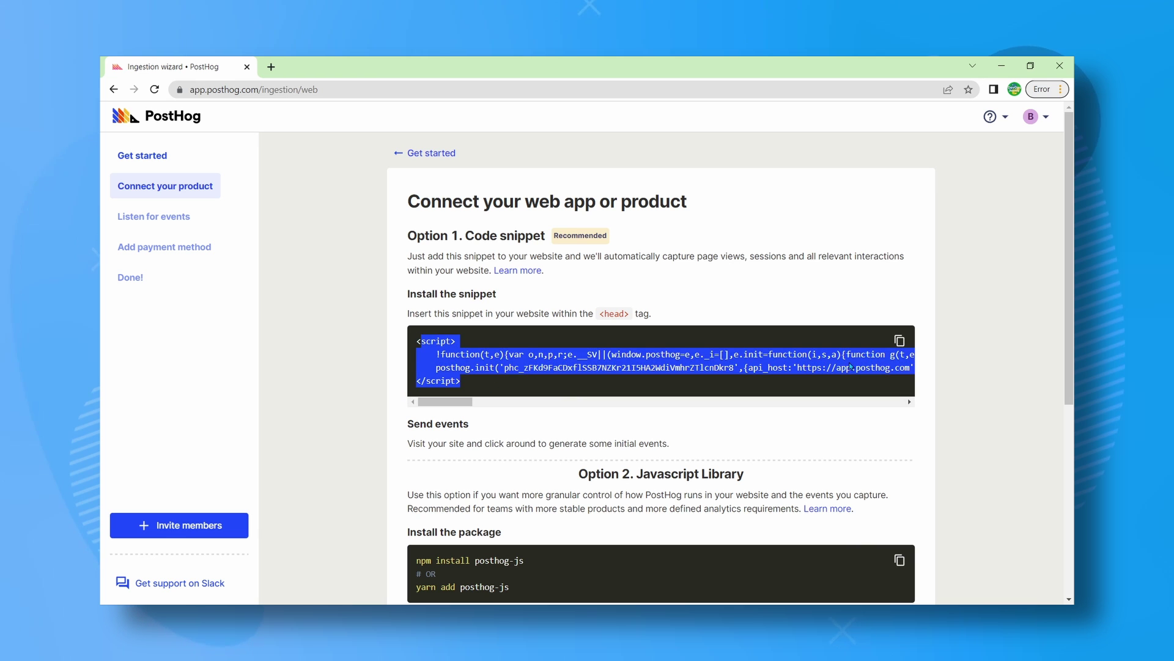
key("ctrl+c")
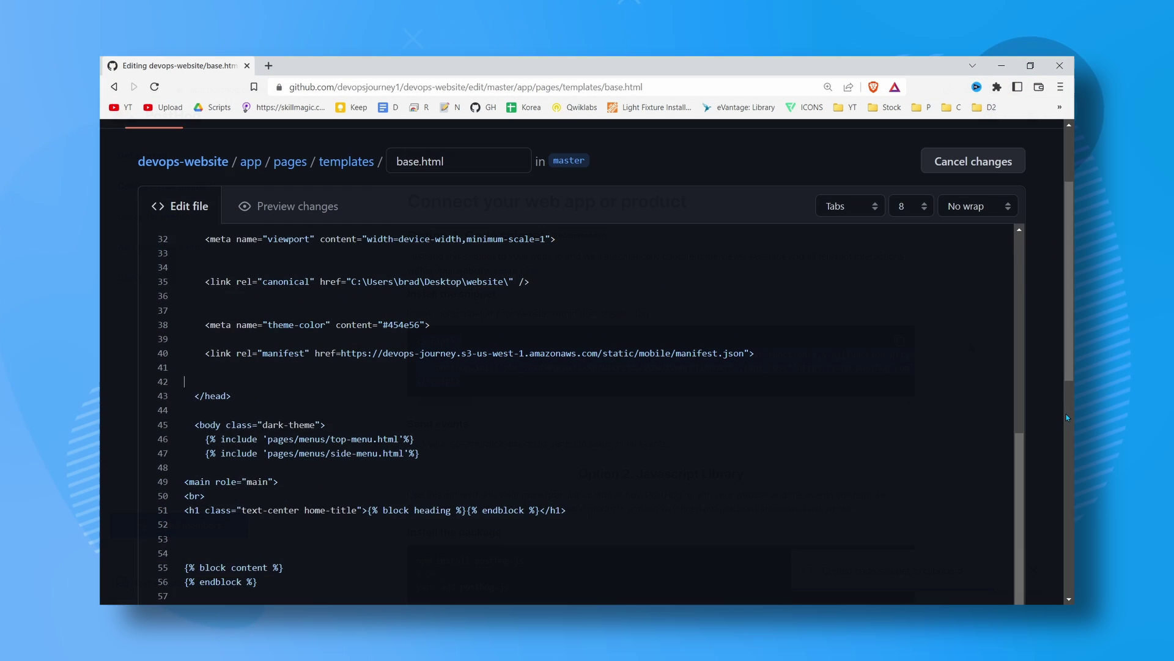
key("ctrl+v")
scroll(443, 535, "down", 10)
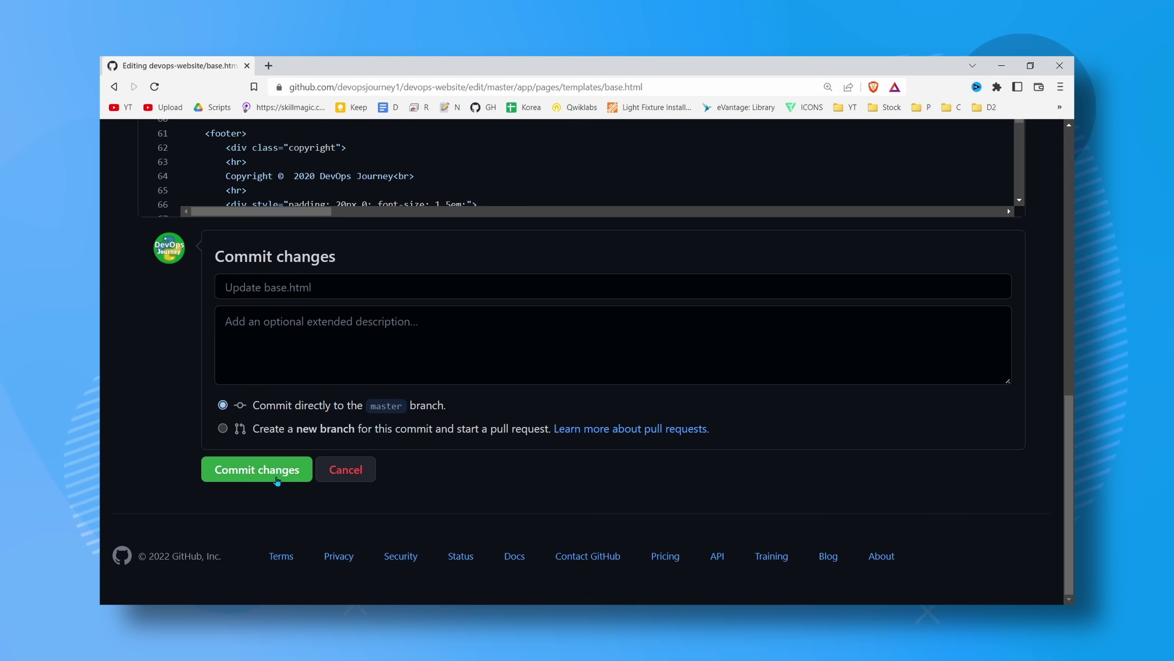
left_click(257, 470)
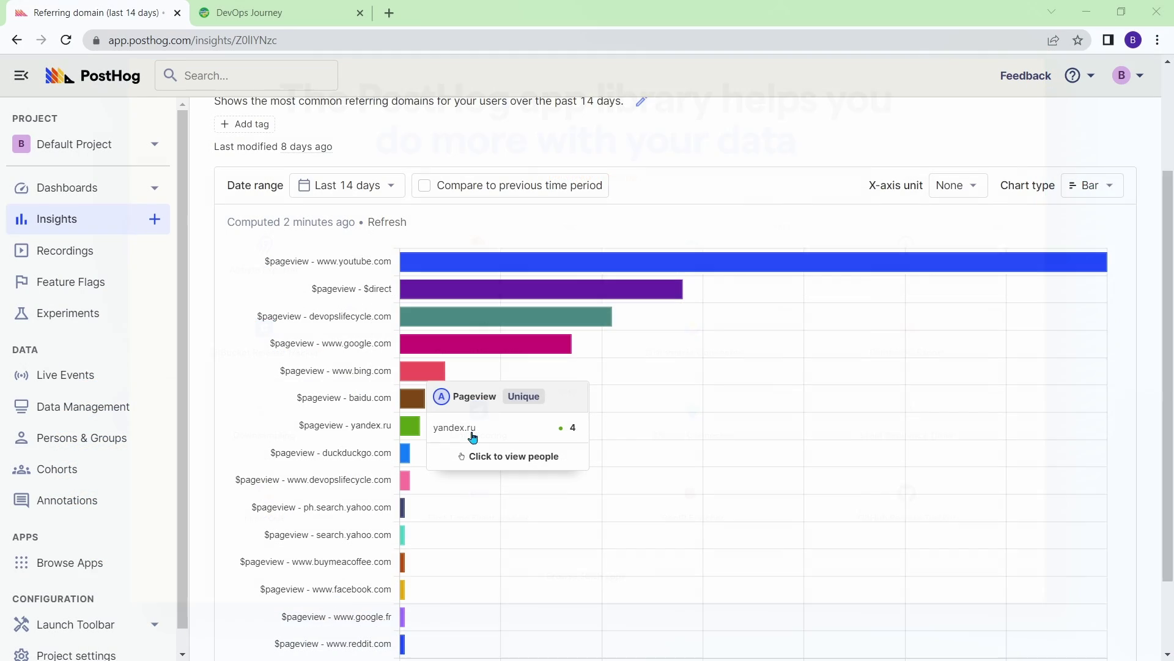
Step: Open the 'Pageview funnel, by browser' insight from the list of all insights
scroll(430, 431, "up", 2)
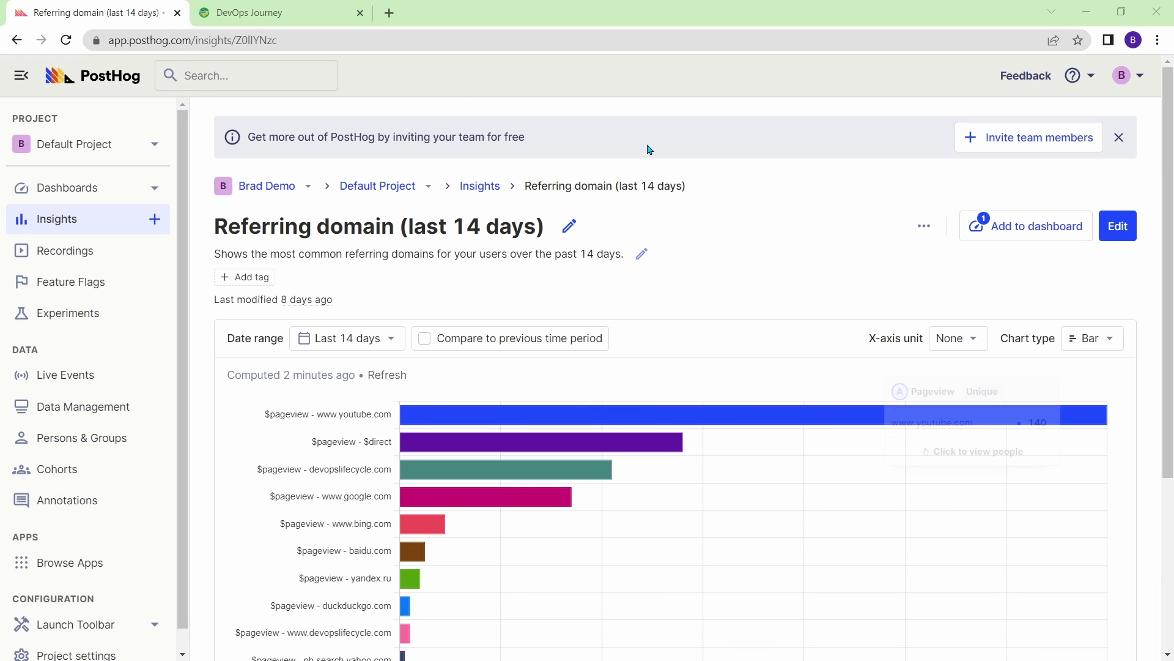
left_click(487, 189)
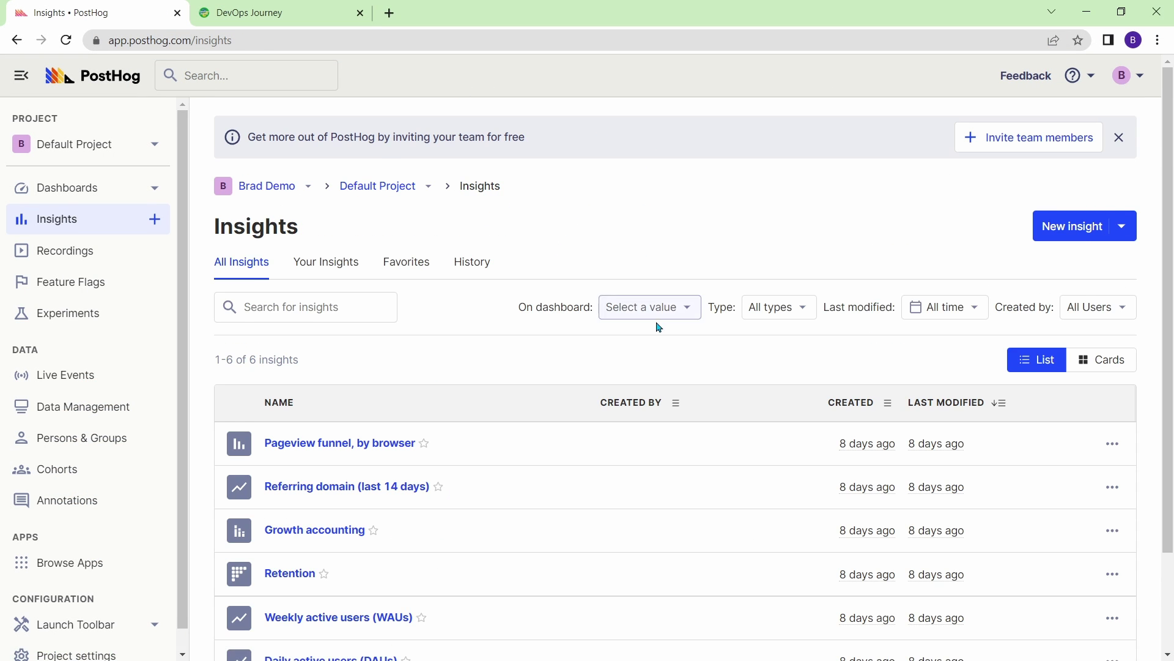
scroll(342, 428, "down", 1)
left_click(327, 370)
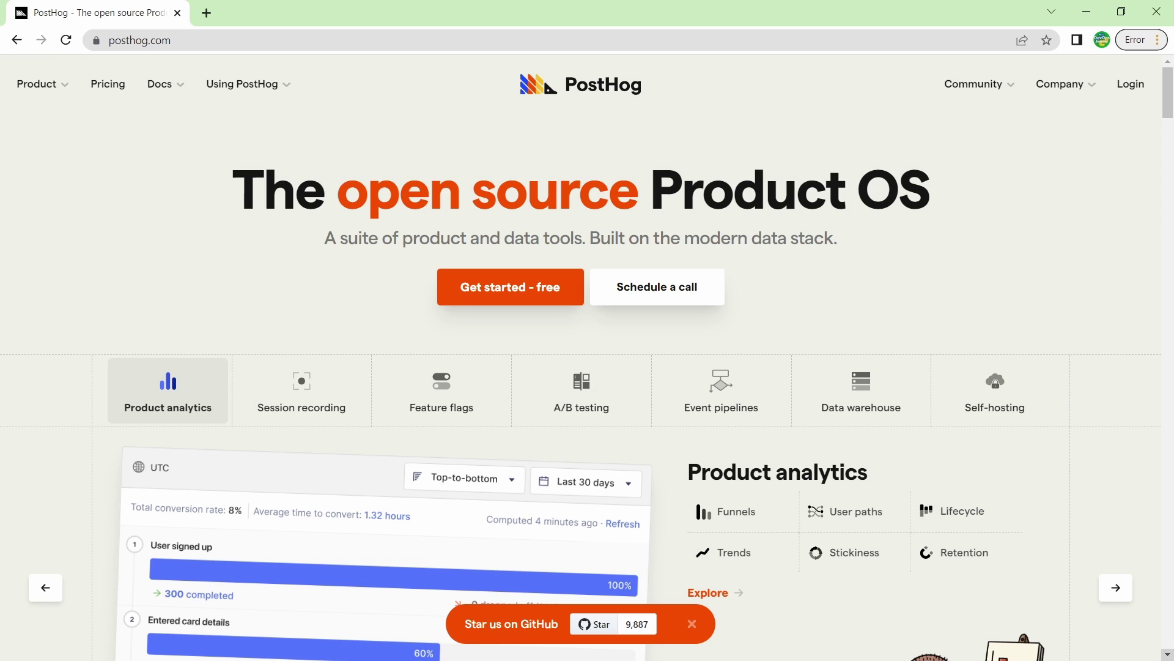
Step: Reload PostHog, go to login, and create organization 'DevOps Journey' with the Engineering role
key("F5")
left_click(1135, 84)
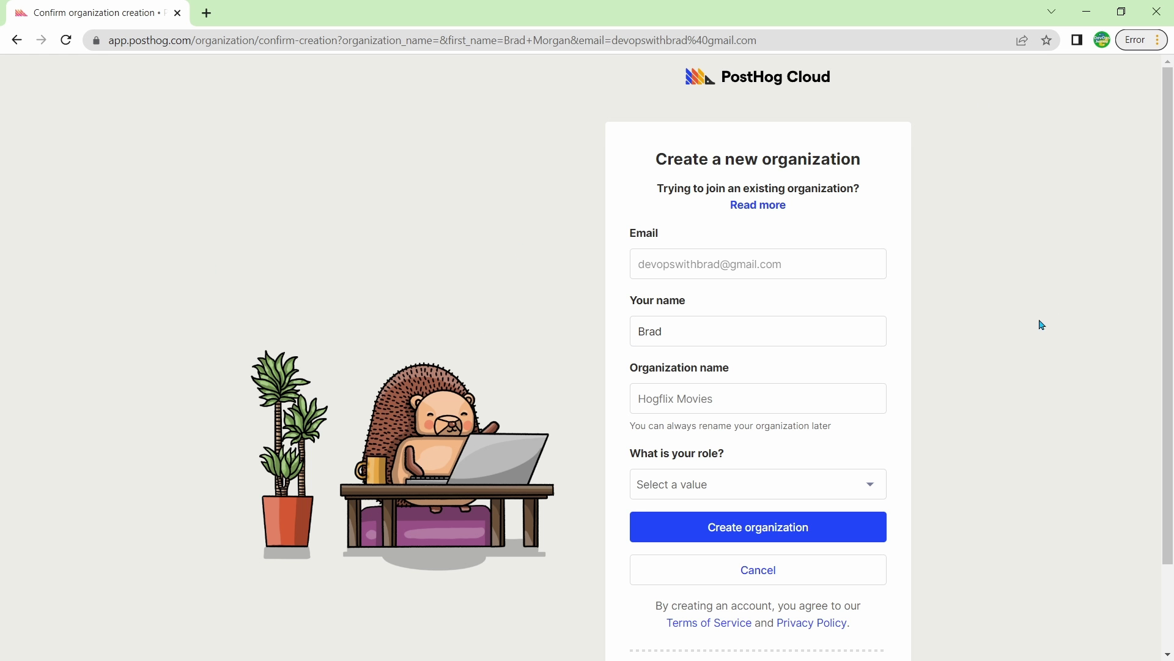
left_click(831, 399)
type("DevOps Jo")
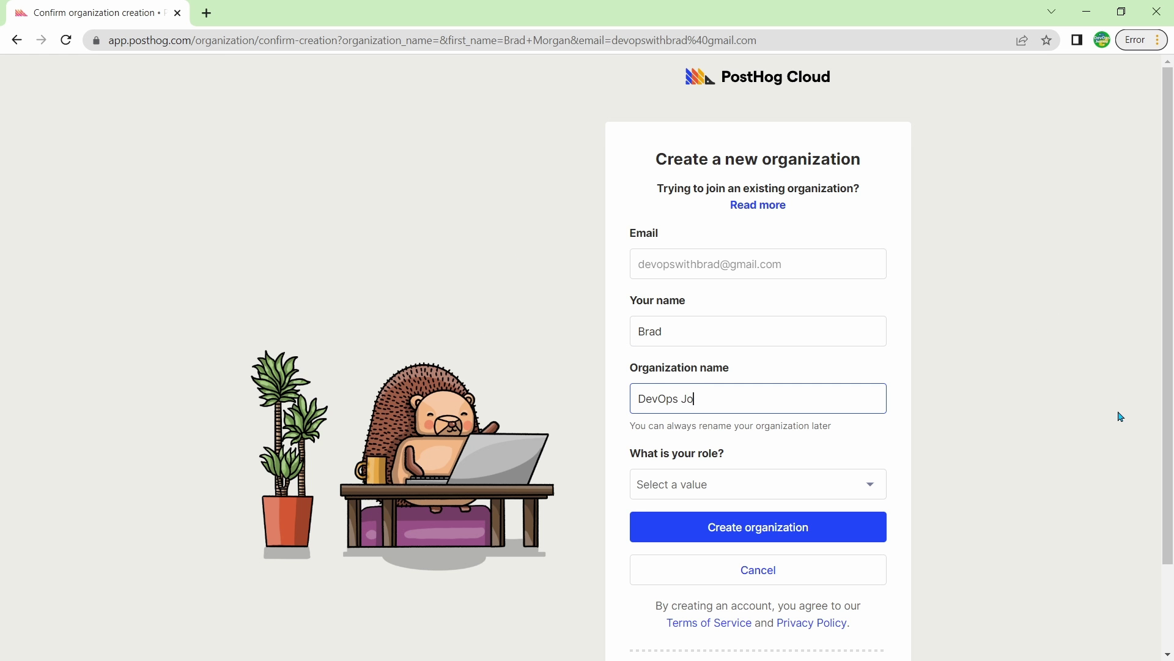
type("urney")
left_click(820, 542)
left_click(864, 490)
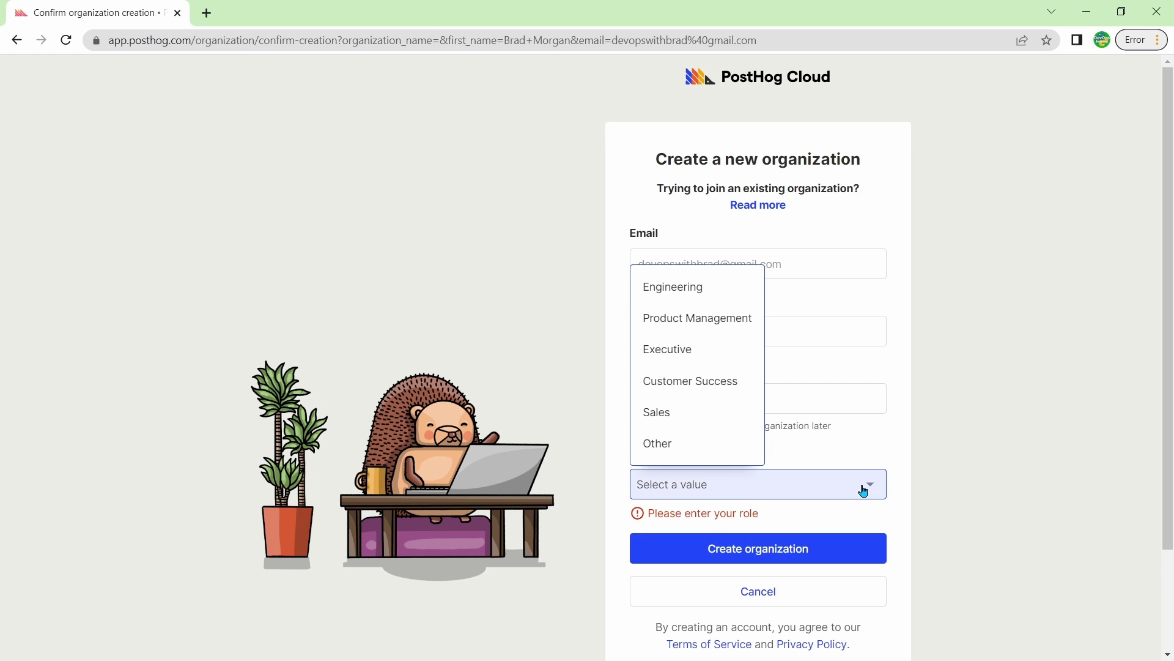
left_click(703, 288)
left_click(855, 523)
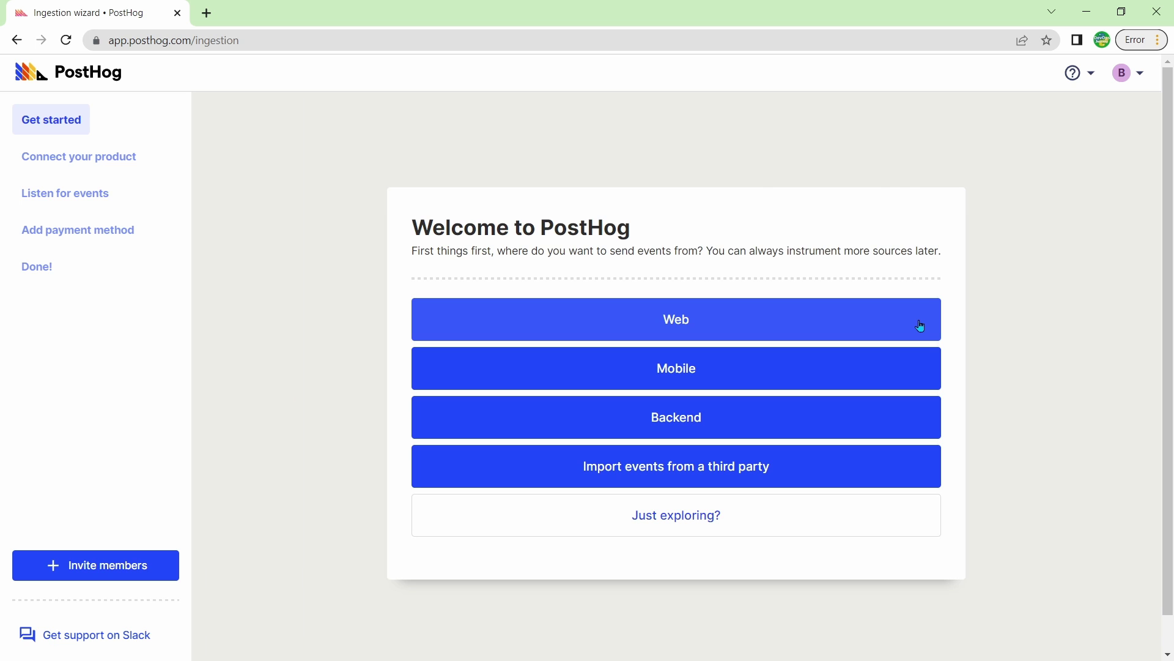
Step: Pick Web, copy the tracking snippet, and commit it above base.html's closing head tag
left_click(921, 326)
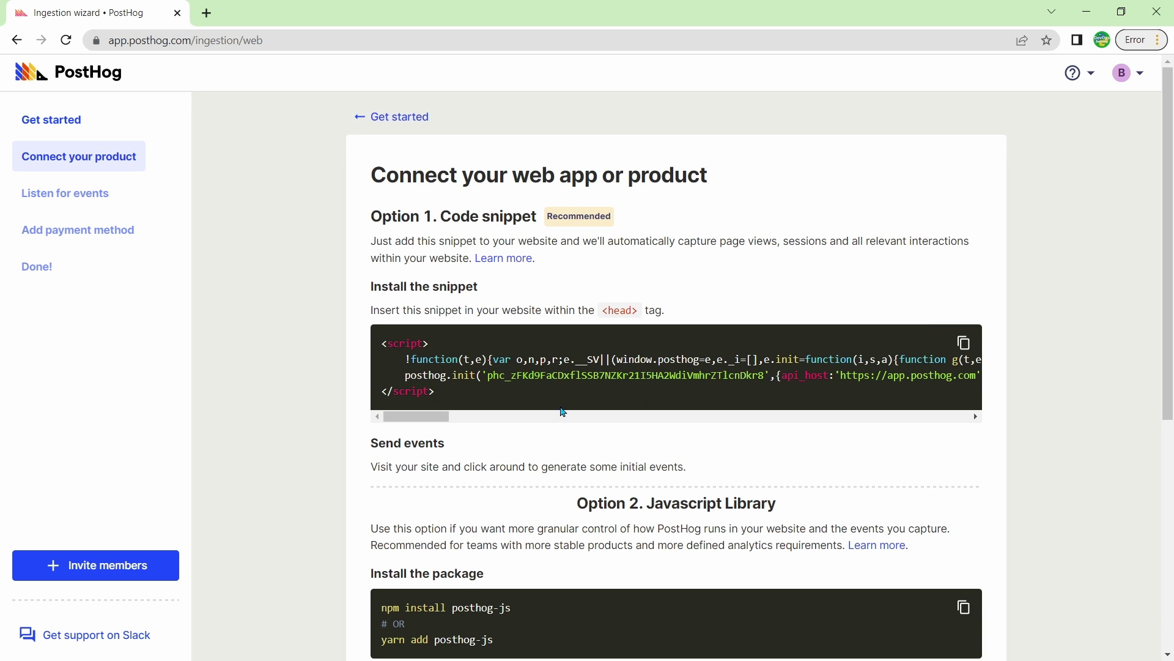
left_click_drag(462, 391, 385, 341)
left_click(964, 342)
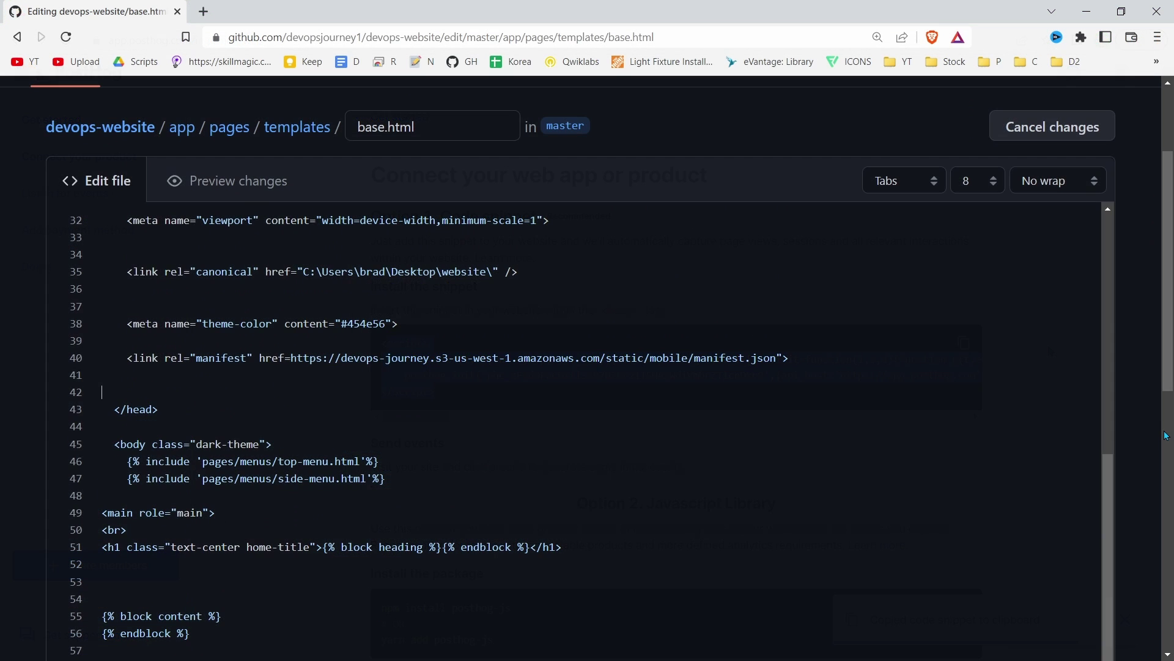
key("ctrl+v")
scroll(414, 577, "down", 10)
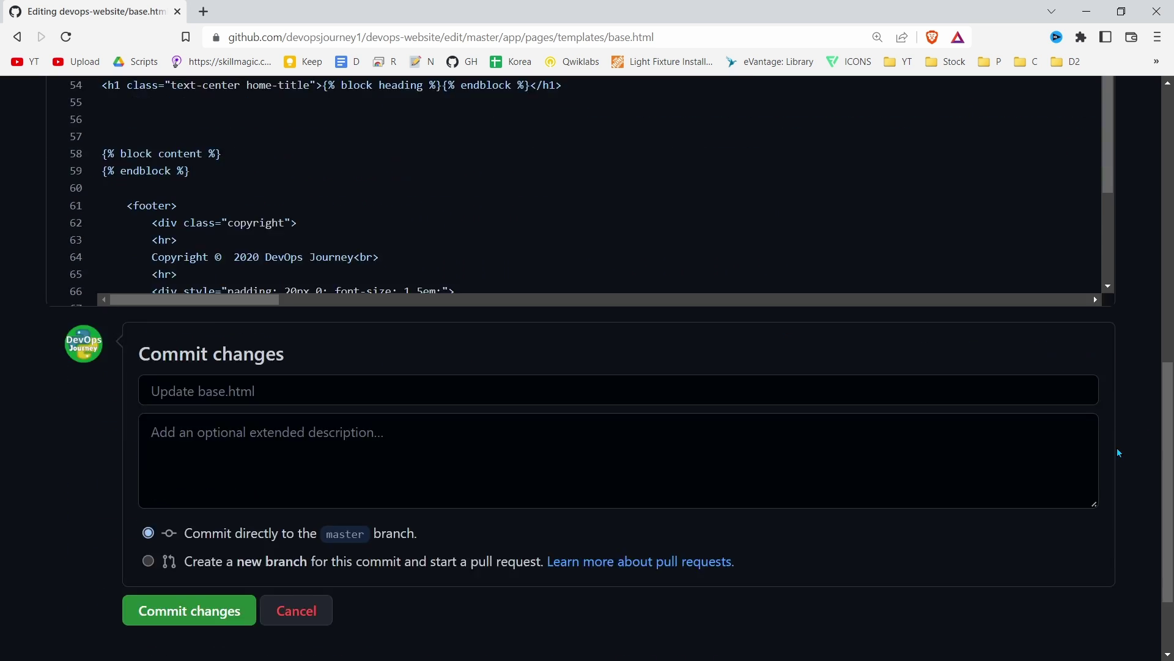
left_click(187, 498)
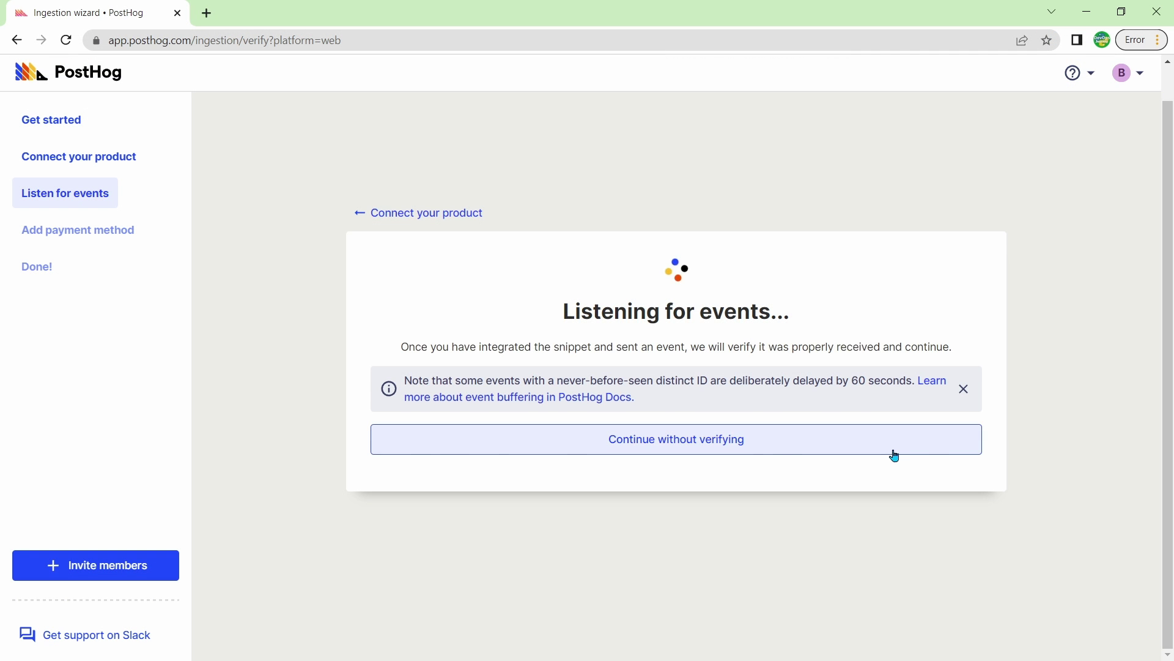
Step: Finish setup without verifying events and skip adding a payment method
left_click(895, 452)
scroll(668, 582, "down", 6)
left_click(666, 582)
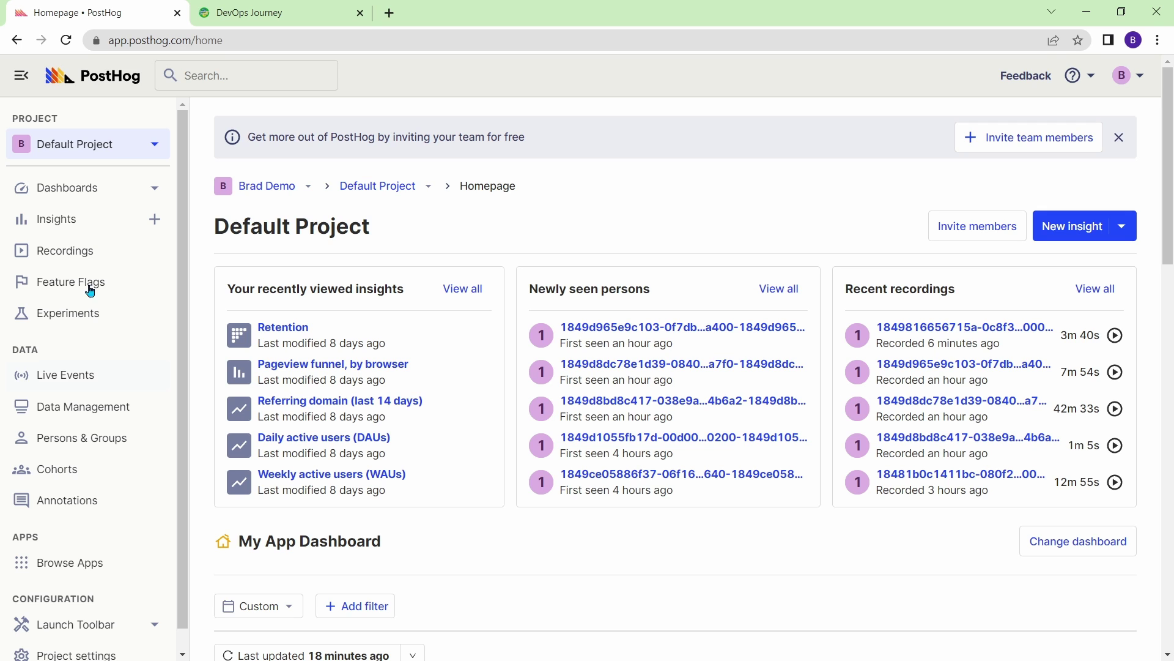
Step: Show the Live events table with devopslifecycle.com Pageview, Pageleave and clicked image events
left_click(66, 374)
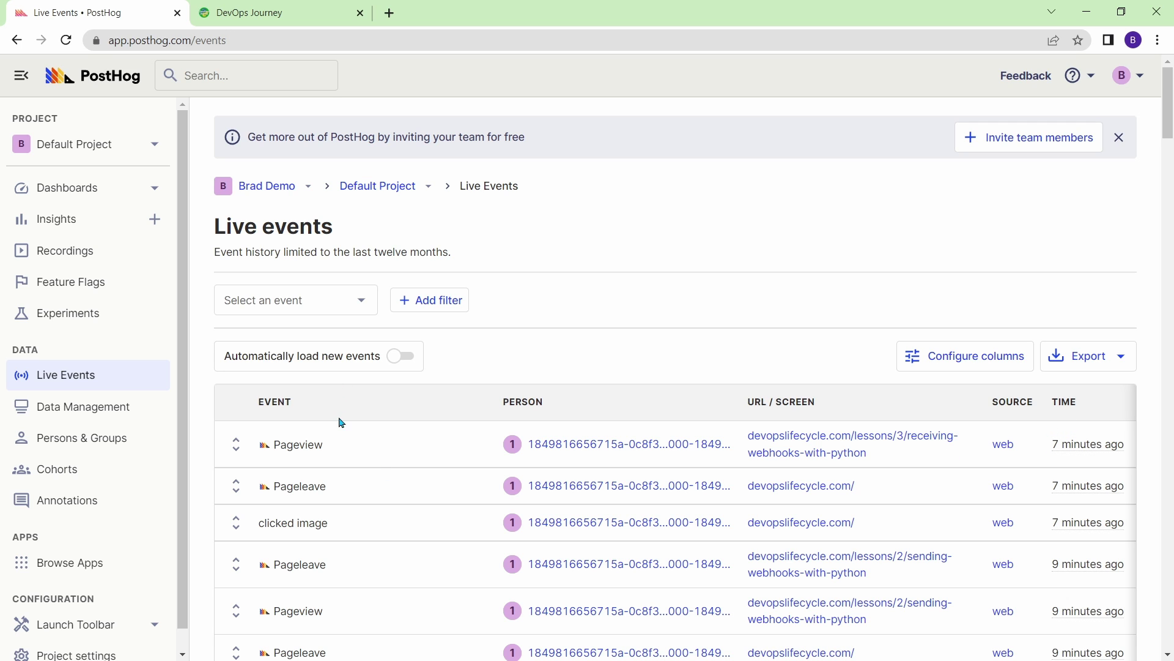
left_click_drag(331, 457, 282, 447)
left_click(318, 445)
left_click_drag(493, 401, 580, 409)
scroll(739, 439, "down", 1)
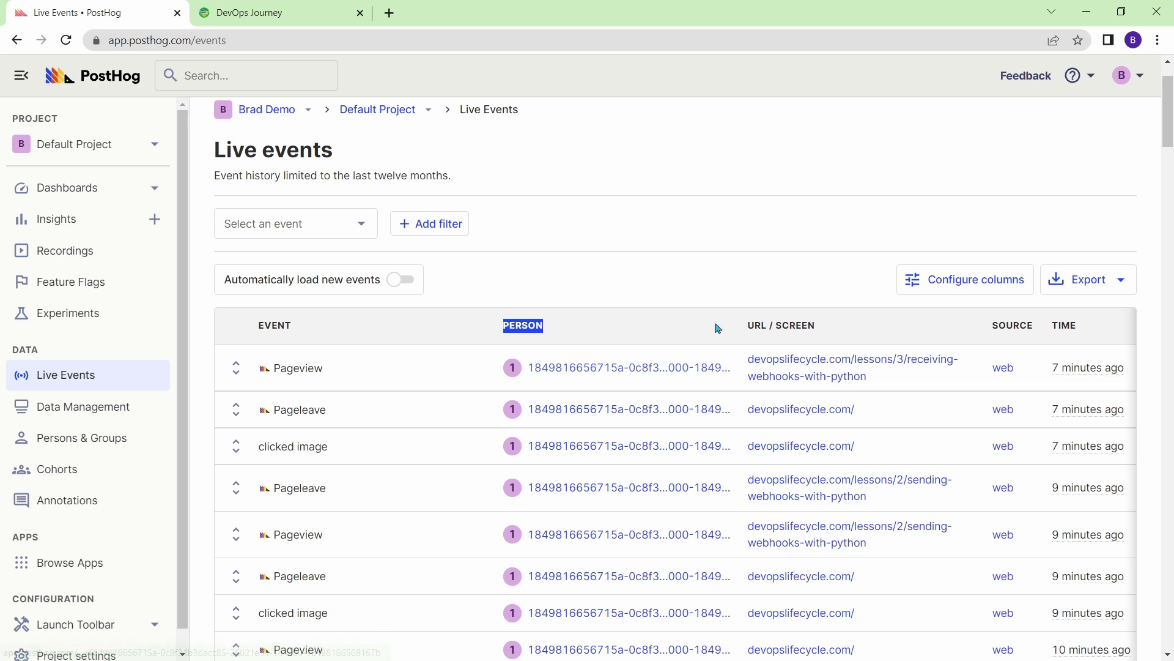
scroll(690, 336, "down", 1)
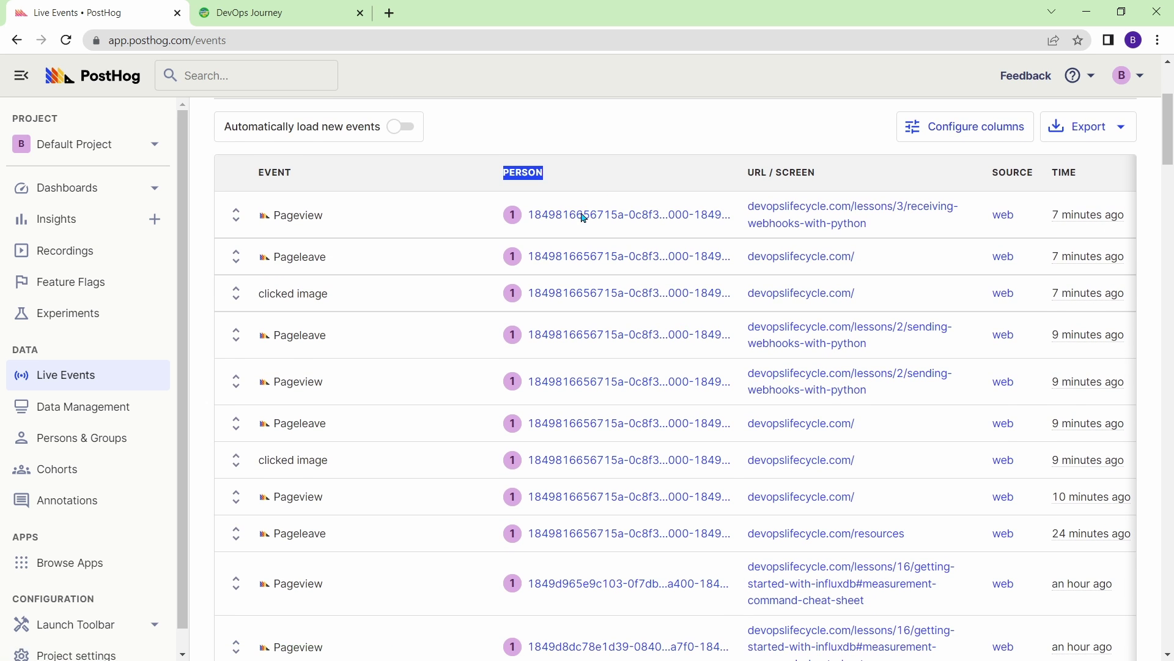
scroll(693, 211, "down", 1)
scroll(721, 157, "down", 3)
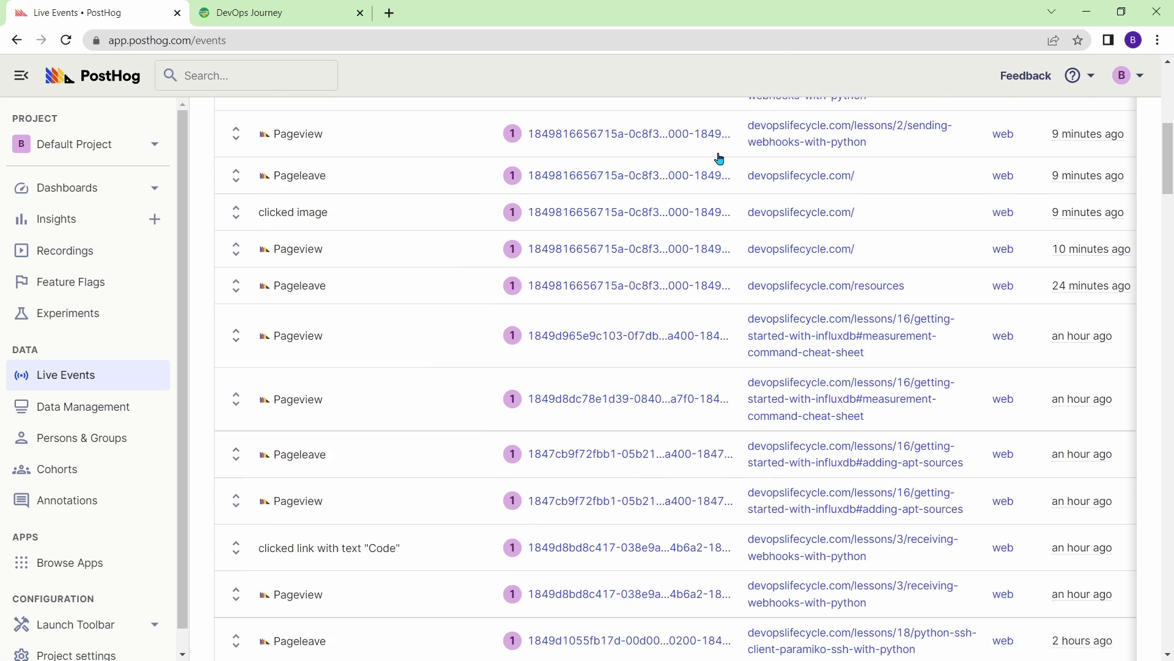
scroll(489, 273, "down", 3)
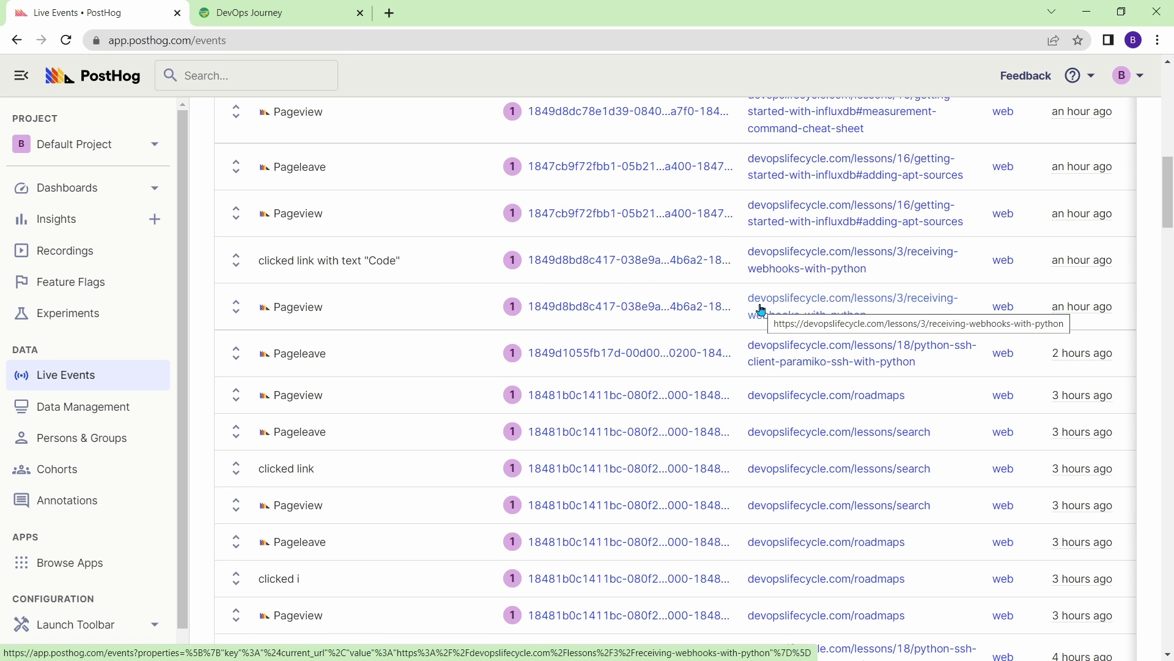
scroll(747, 392, "up", 1)
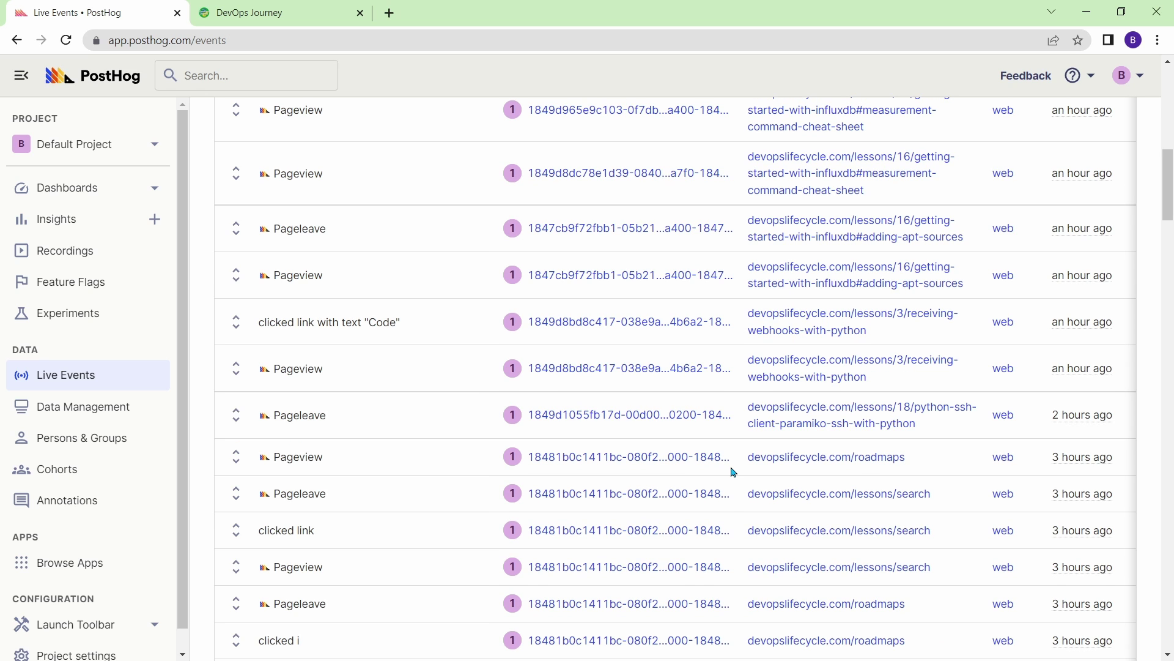
scroll(733, 472, "up", 15)
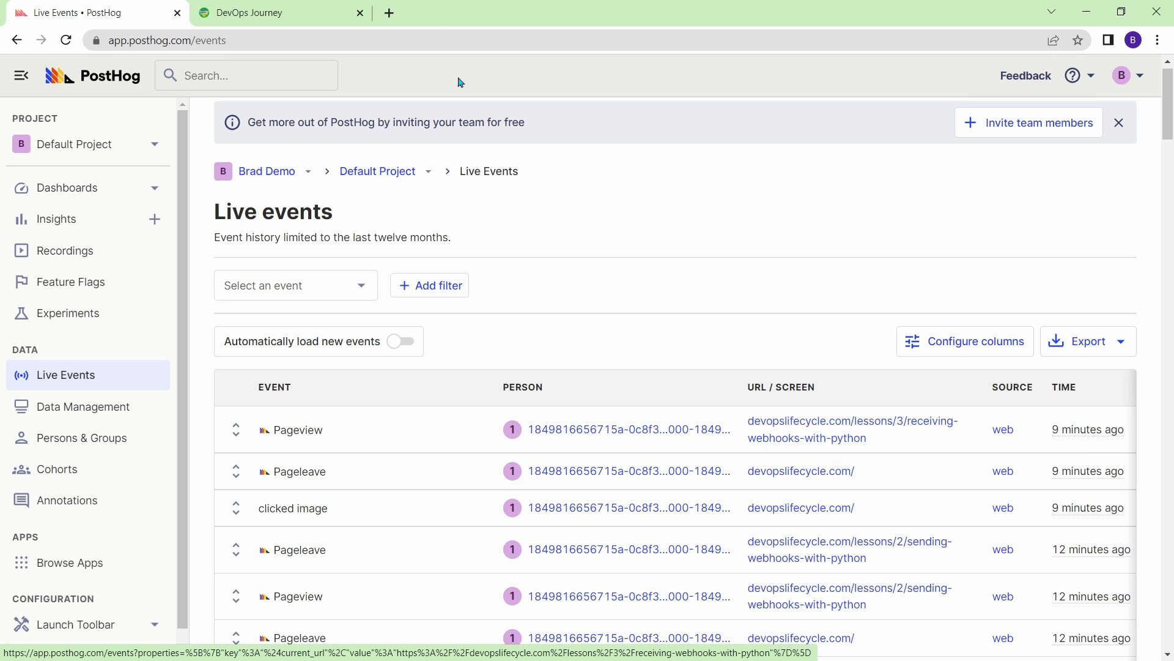
Step: Visit the website's Resources page, then refresh Live events and select the new devopslifecycle.com/resources Pageview URL
left_click(264, 8)
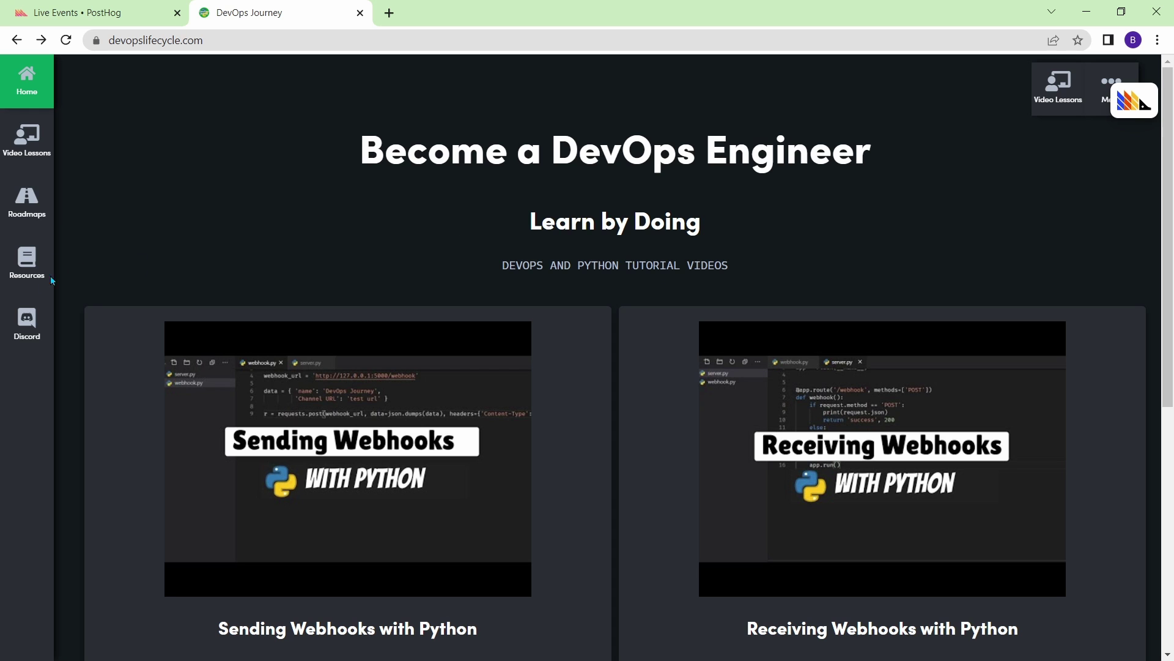
left_click(27, 260)
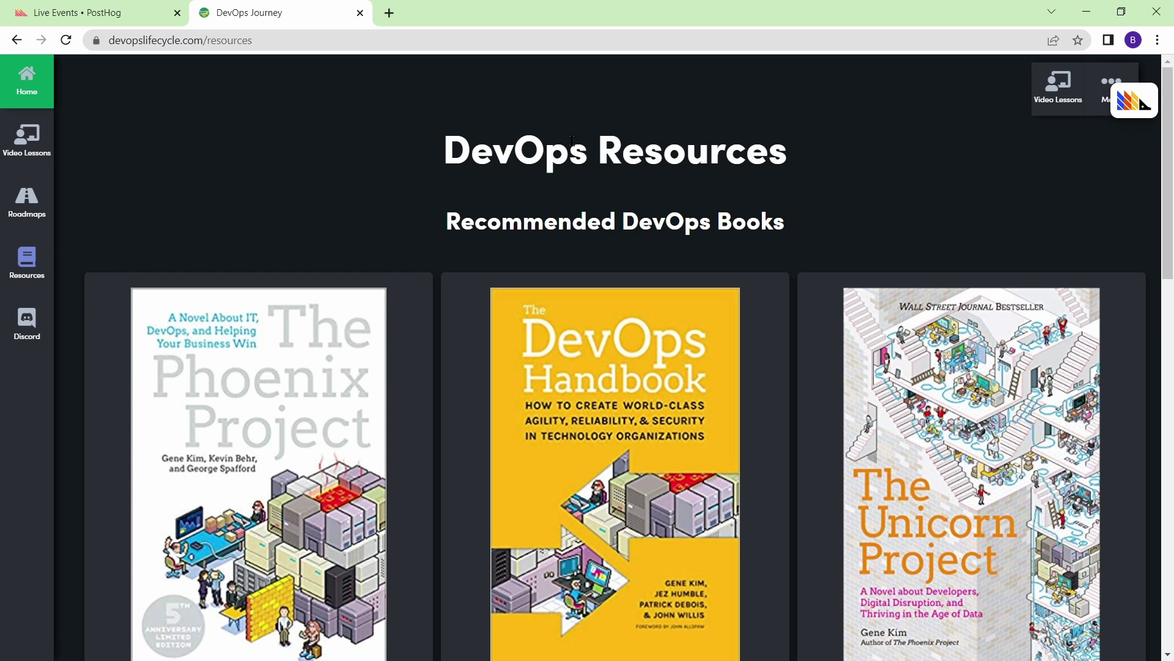
left_click(72, 9)
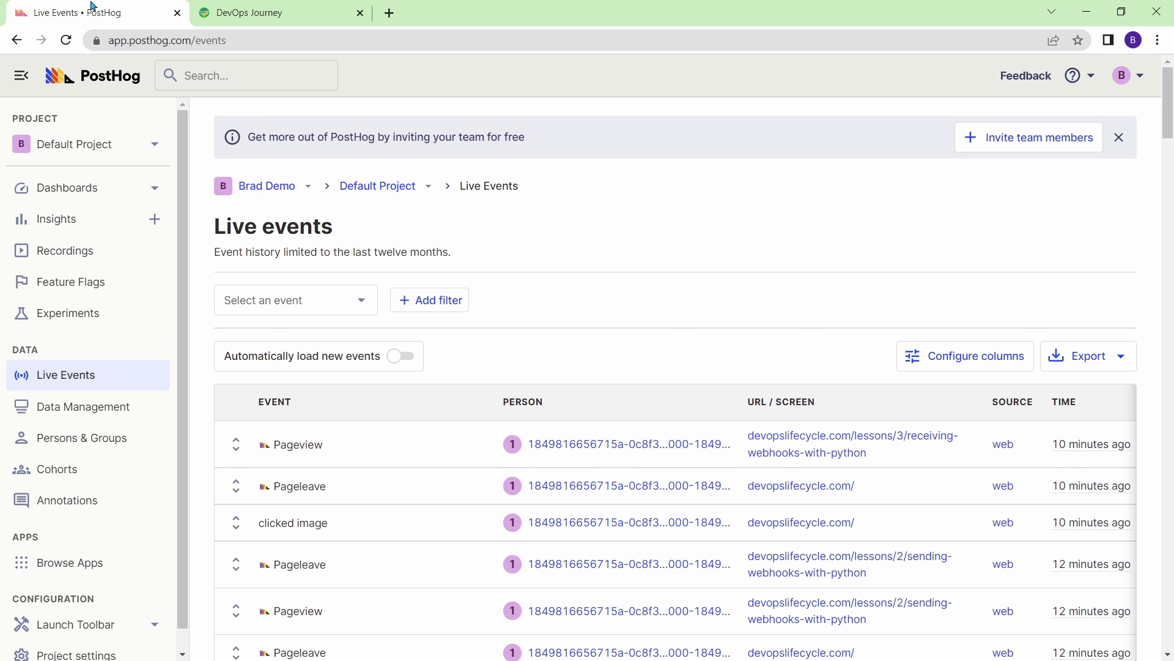
left_click(67, 41)
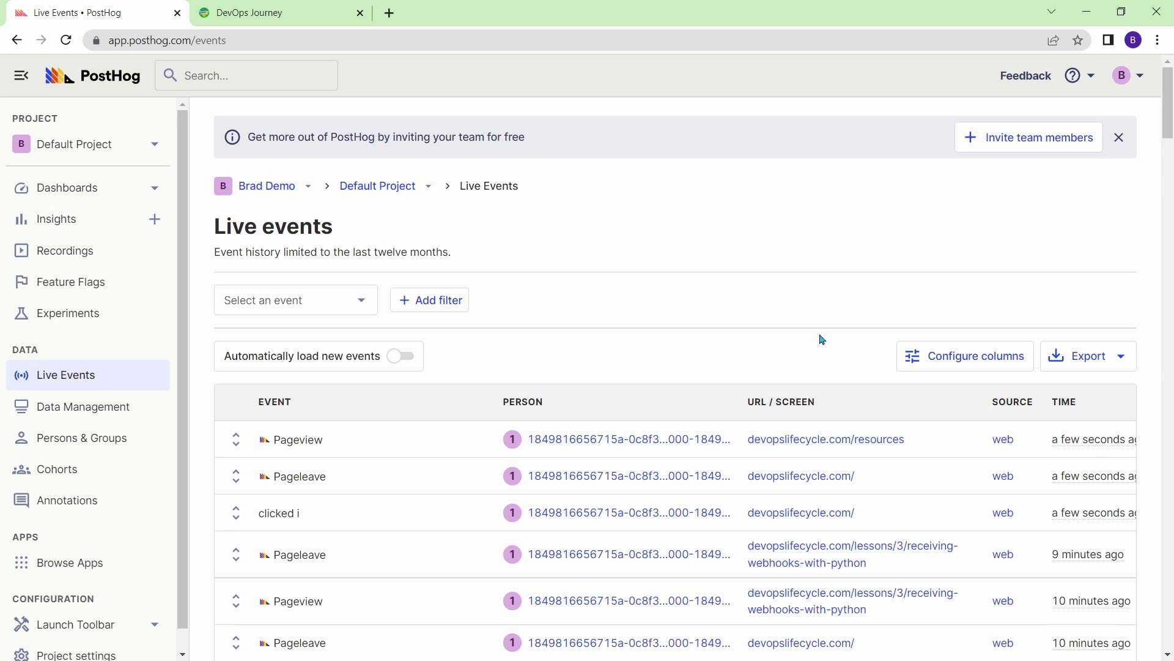
mouse_move(1087, 445)
left_click_drag(906, 439, 737, 453)
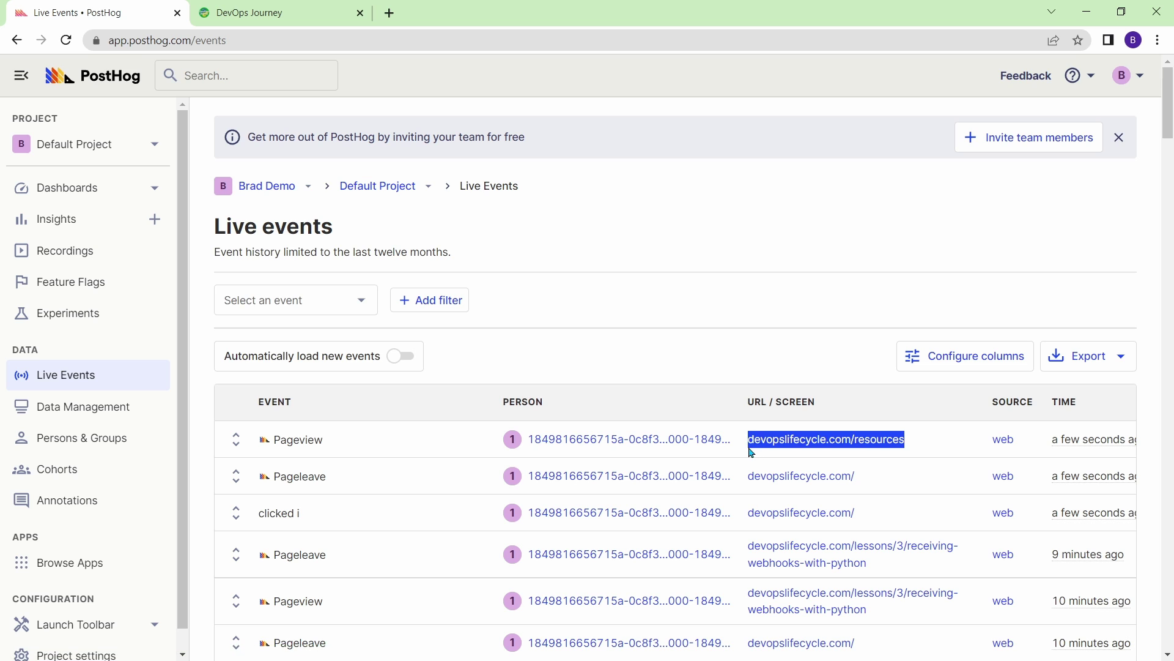
mouse_move(314, 428)
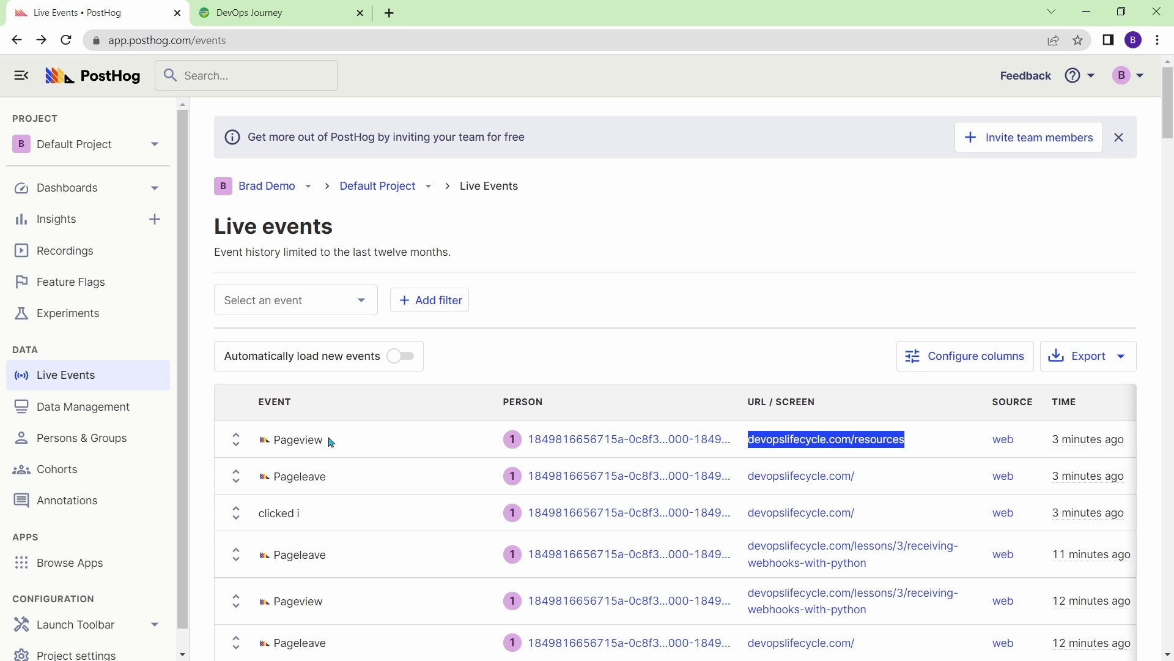
Step: Open Insights and scroll through the six saved insights, from Pageview funnel to Daily active users
left_click(80, 231)
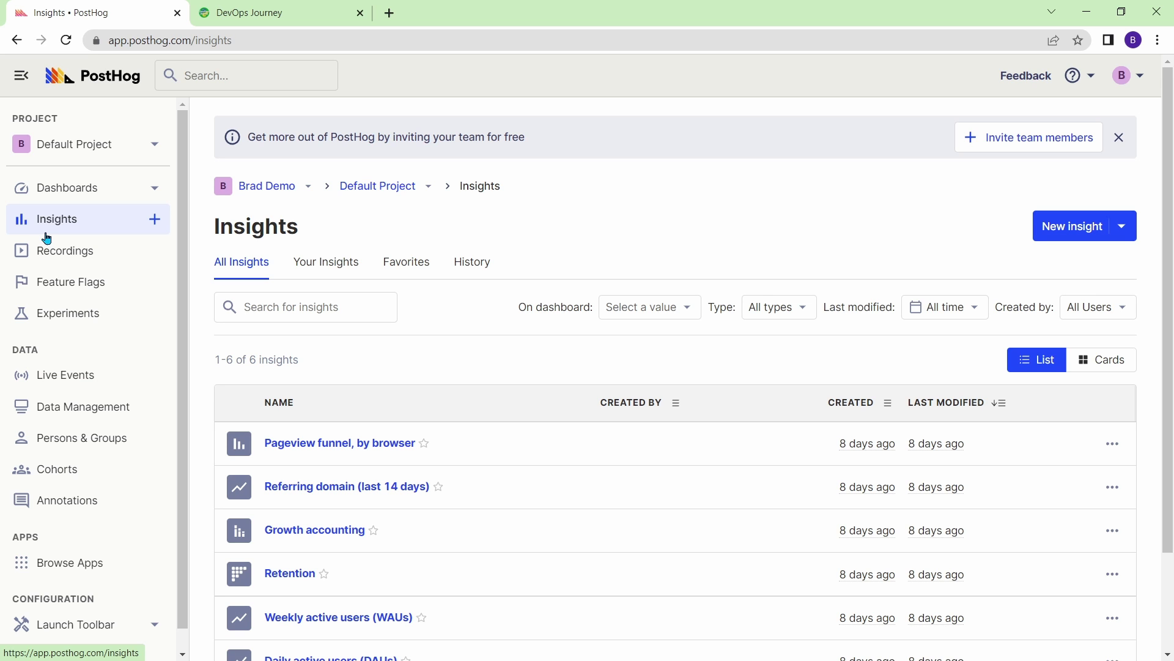
scroll(263, 244, "down", 2)
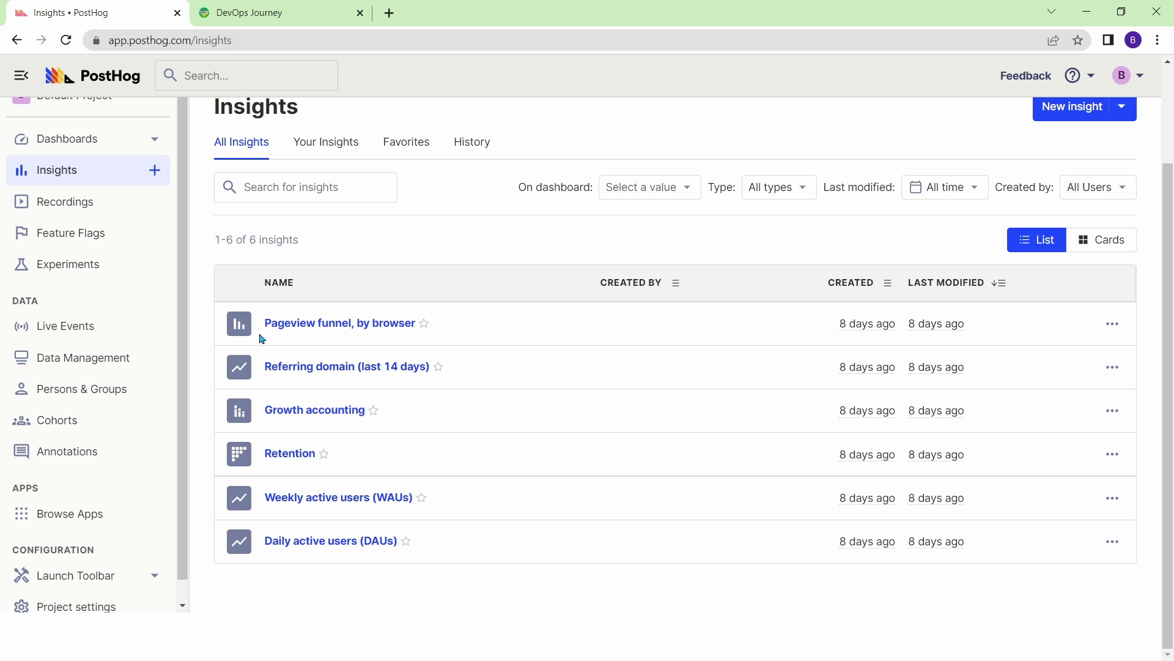
left_click(338, 368)
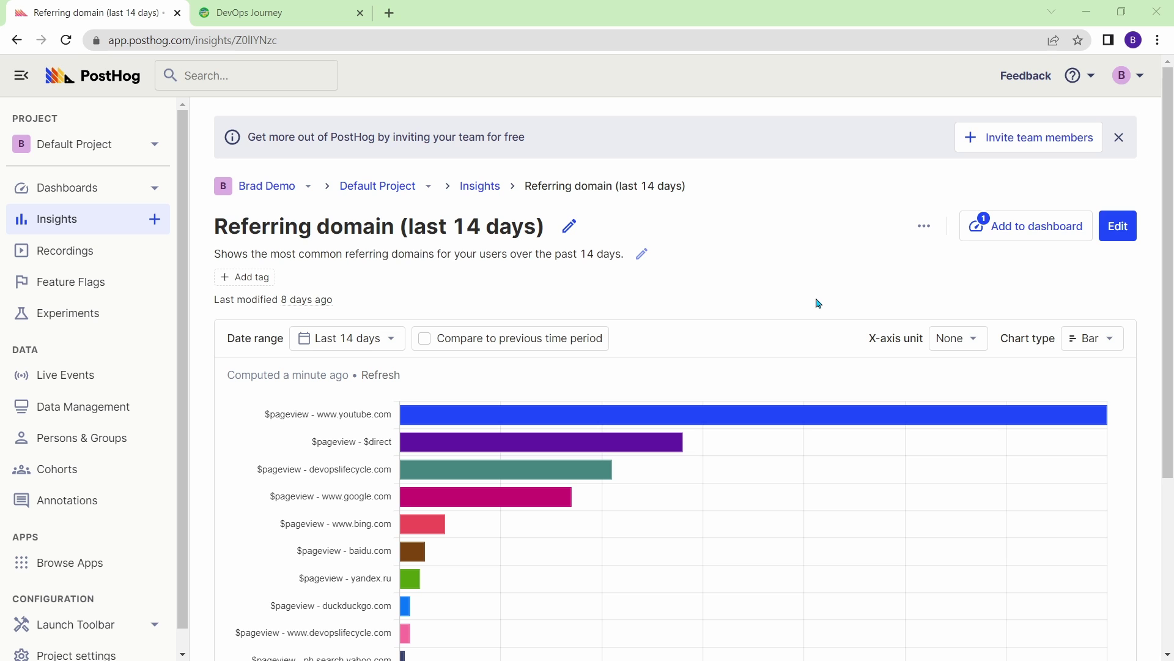
mouse_move(803, 418)
scroll(345, 618, "down", 3)
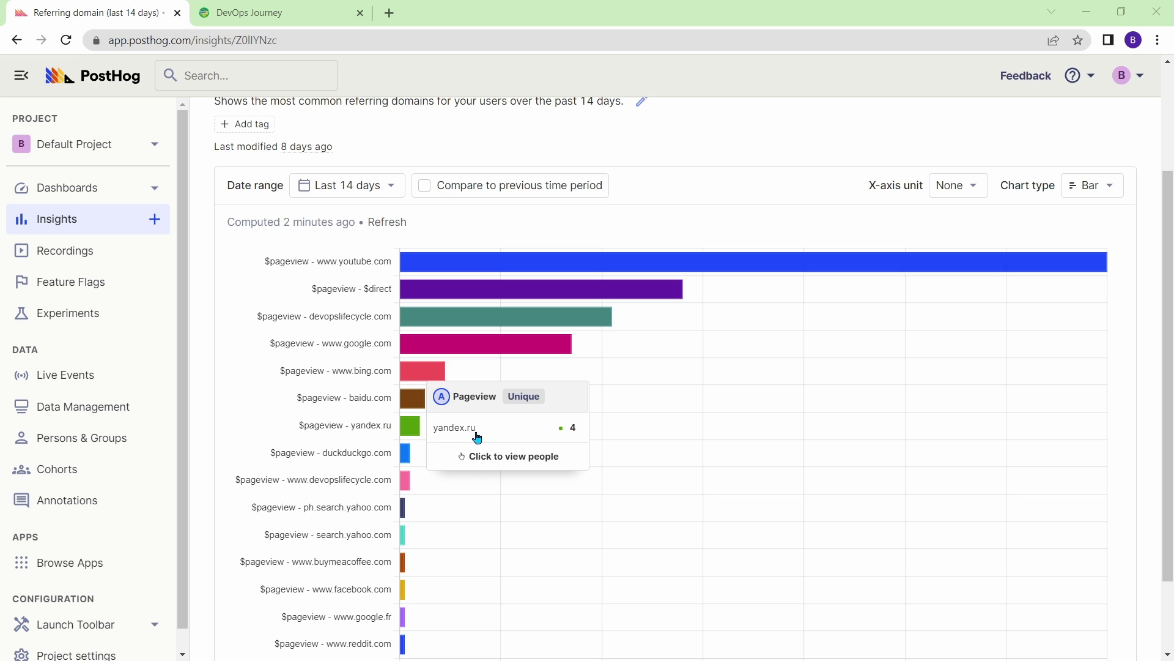
scroll(474, 436, "up", 3)
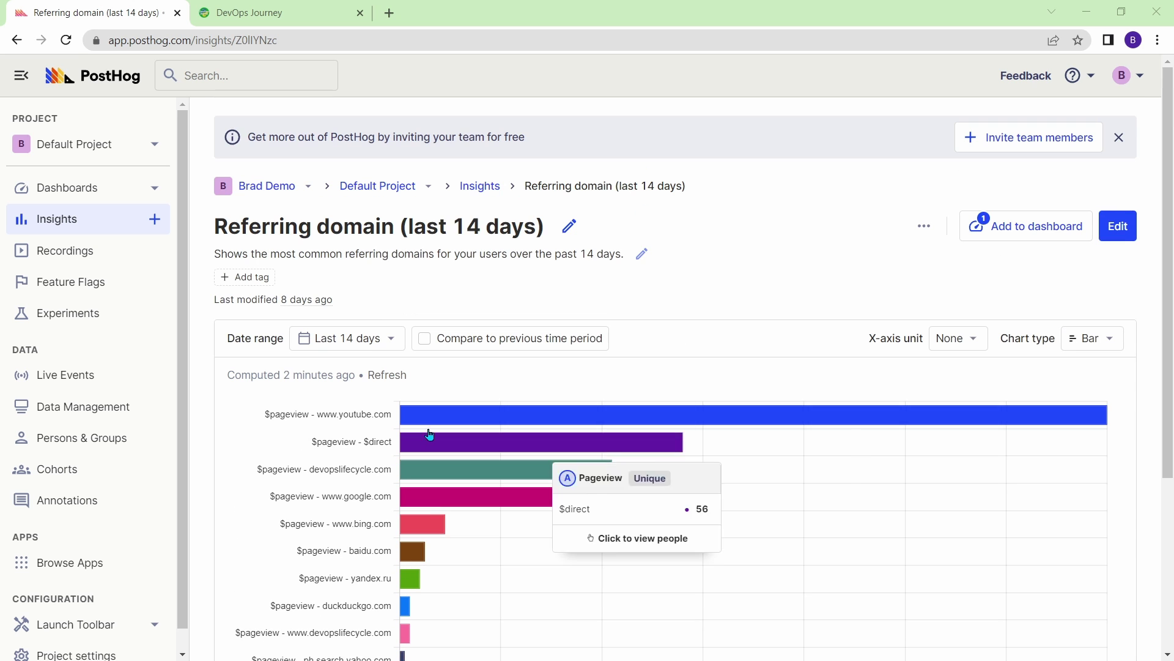
Step: Reopen 'Pageview funnel, by browser' and scroll to its per-browser Detailed results table
left_click(483, 186)
scroll(438, 261, "down", 1)
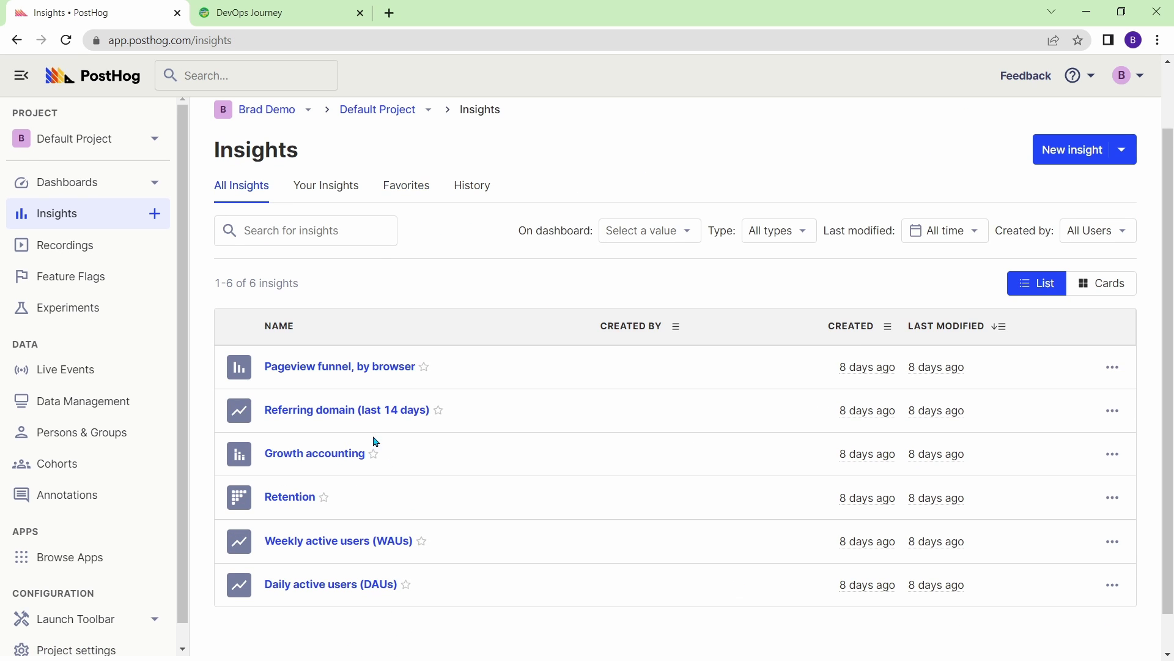
left_click(327, 374)
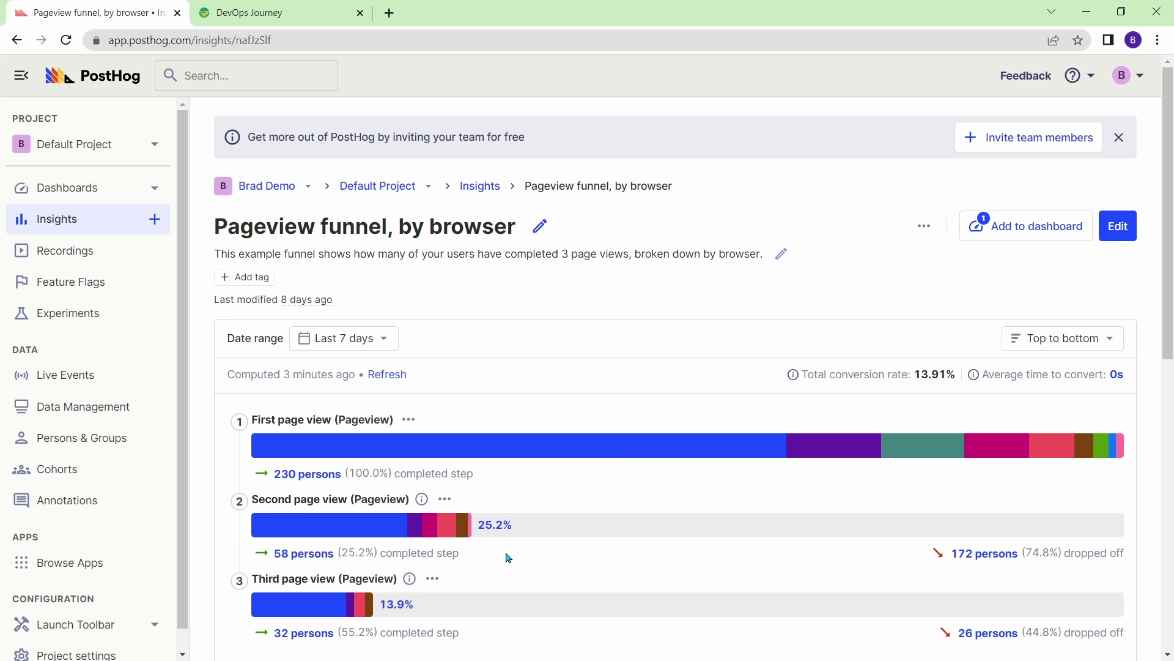
scroll(506, 555, "down", 3)
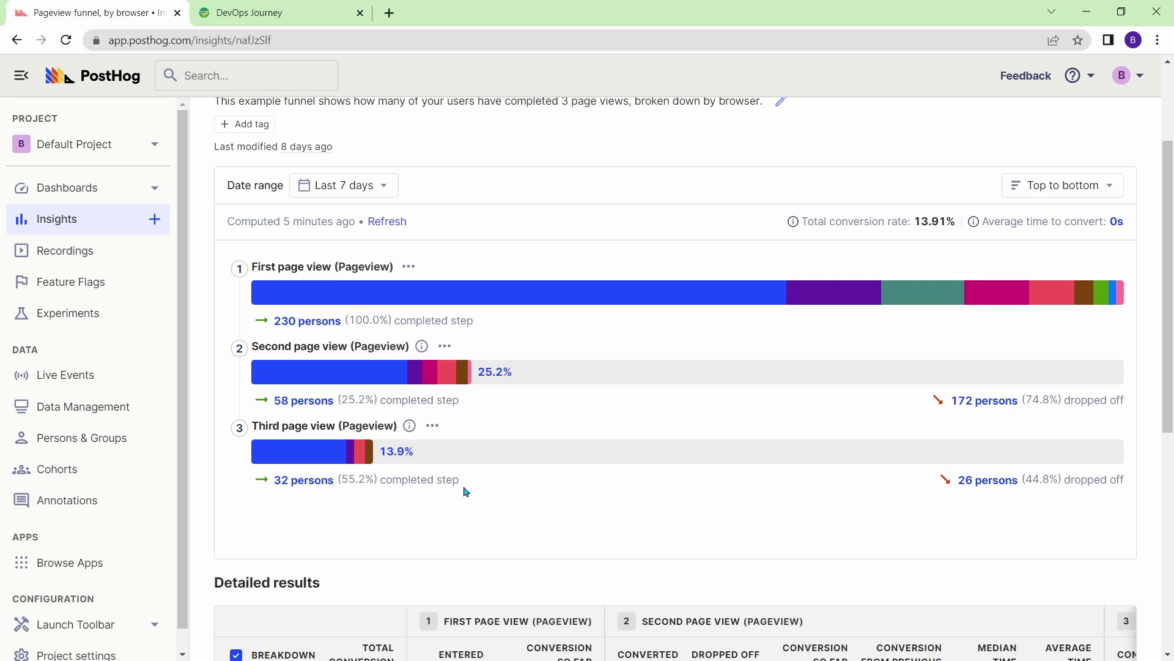
scroll(490, 428, "down", 2)
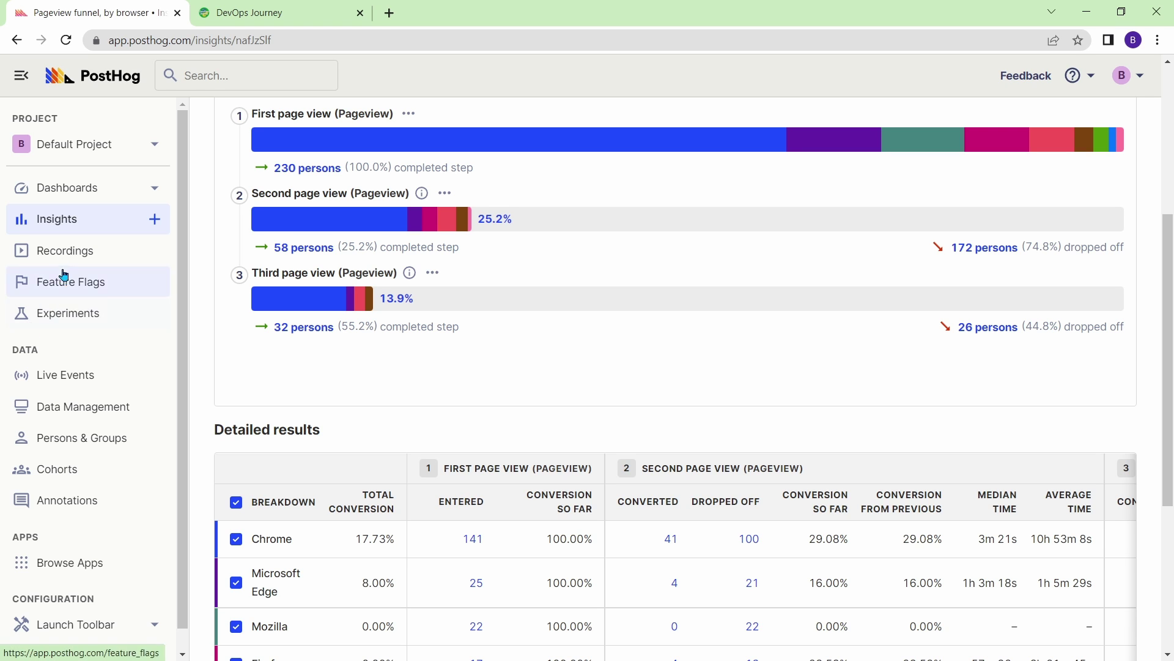
Step: Open Recordings and scroll through the recent session list and the replay player
left_click(54, 251)
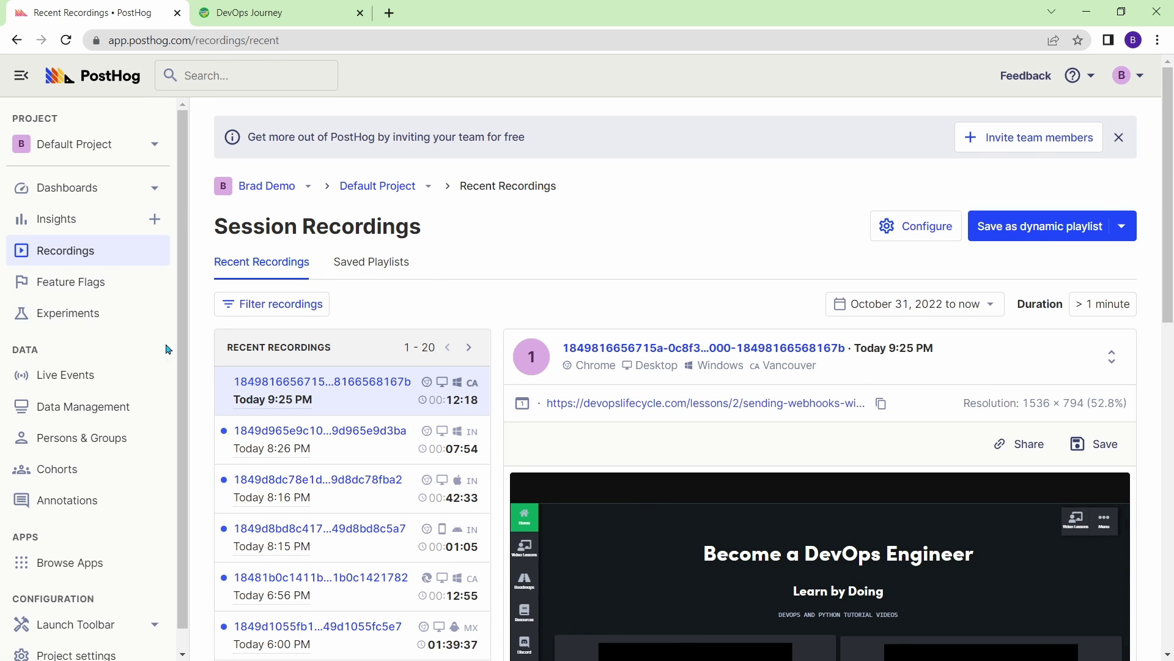
scroll(263, 202, "down", 3)
scroll(326, 166, "down", 3)
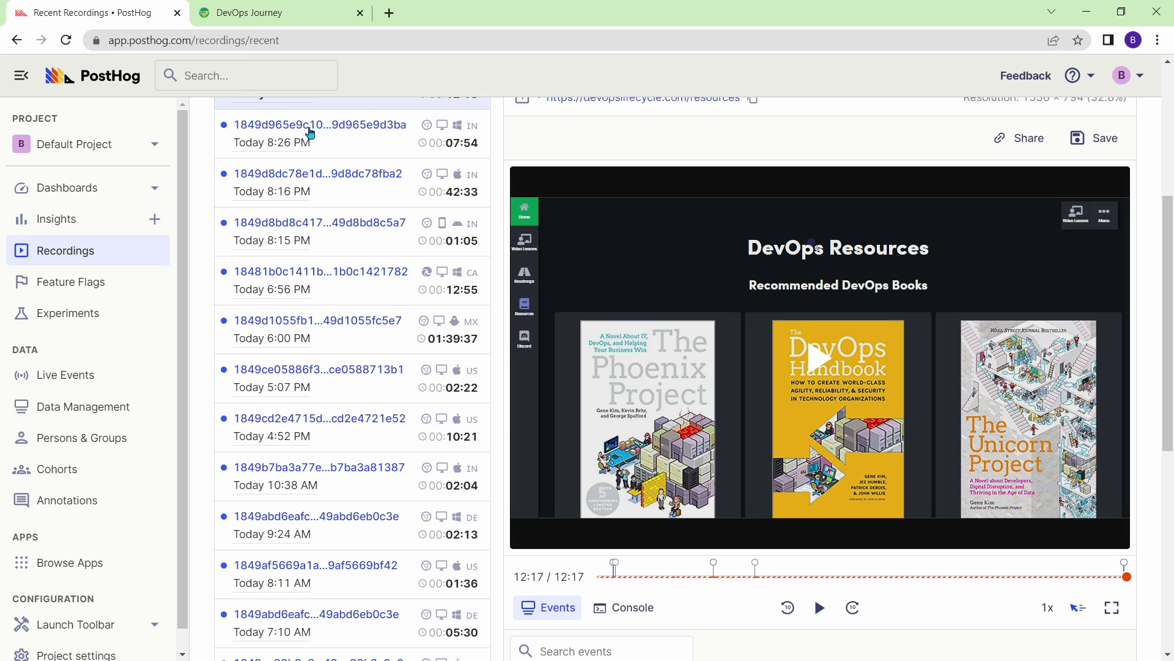
scroll(367, 226, "up", 3)
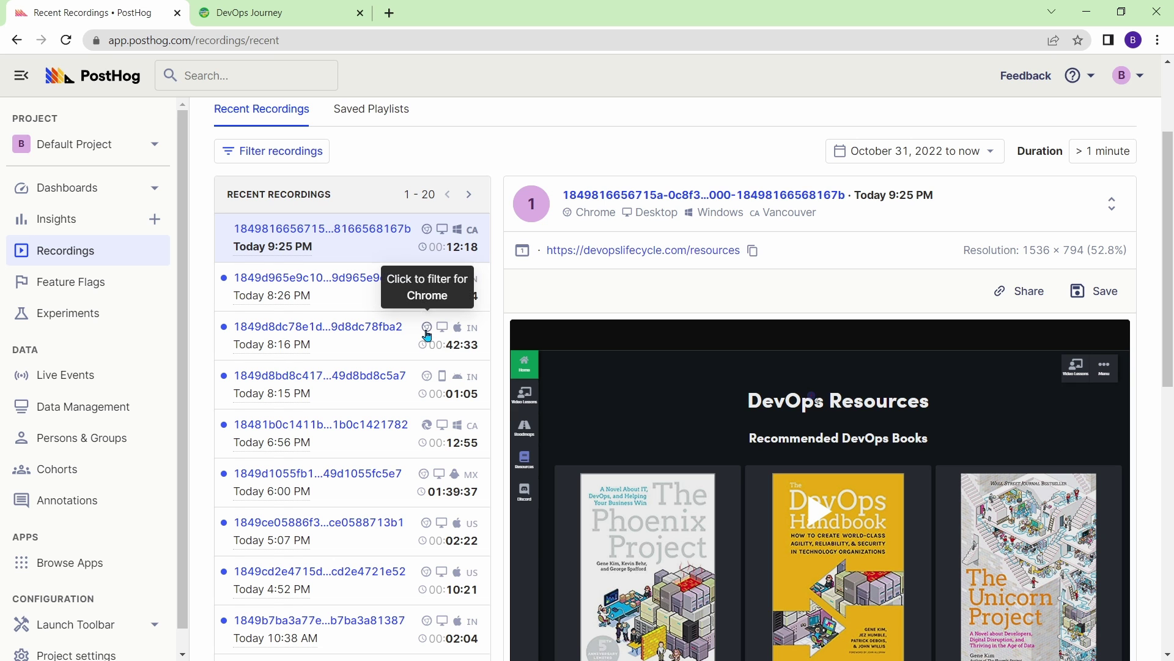
Step: Play the 8:16 PM recording, then load the Today 6:56 PM Toronto Edge session
left_click(336, 341)
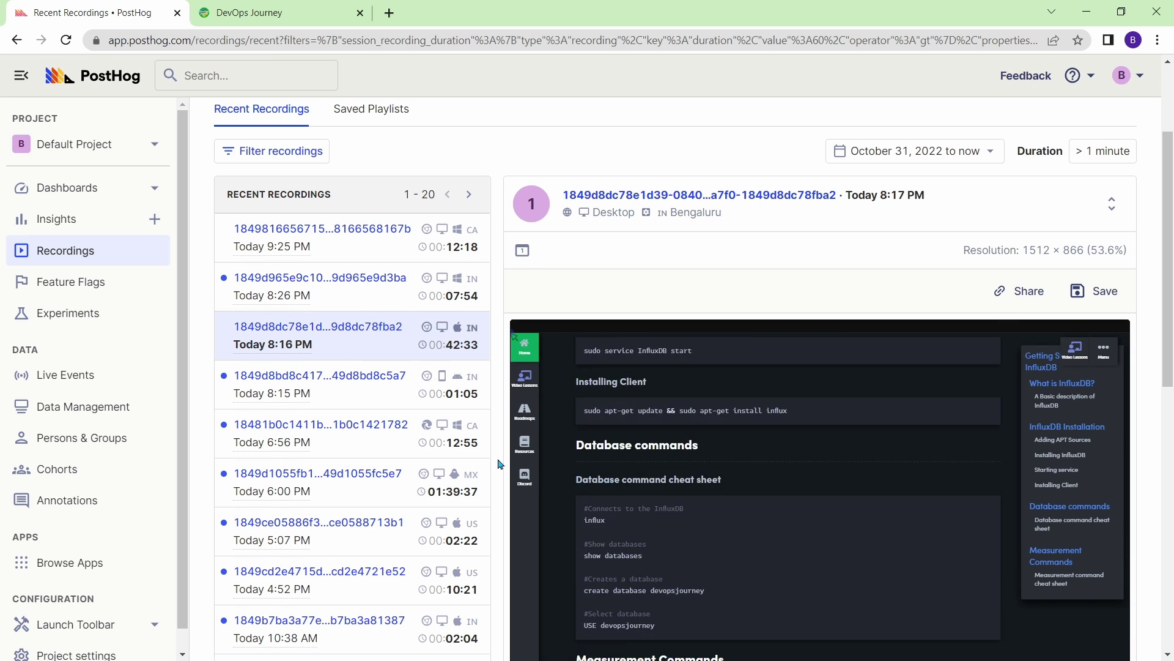
scroll(431, 368, "down", 3)
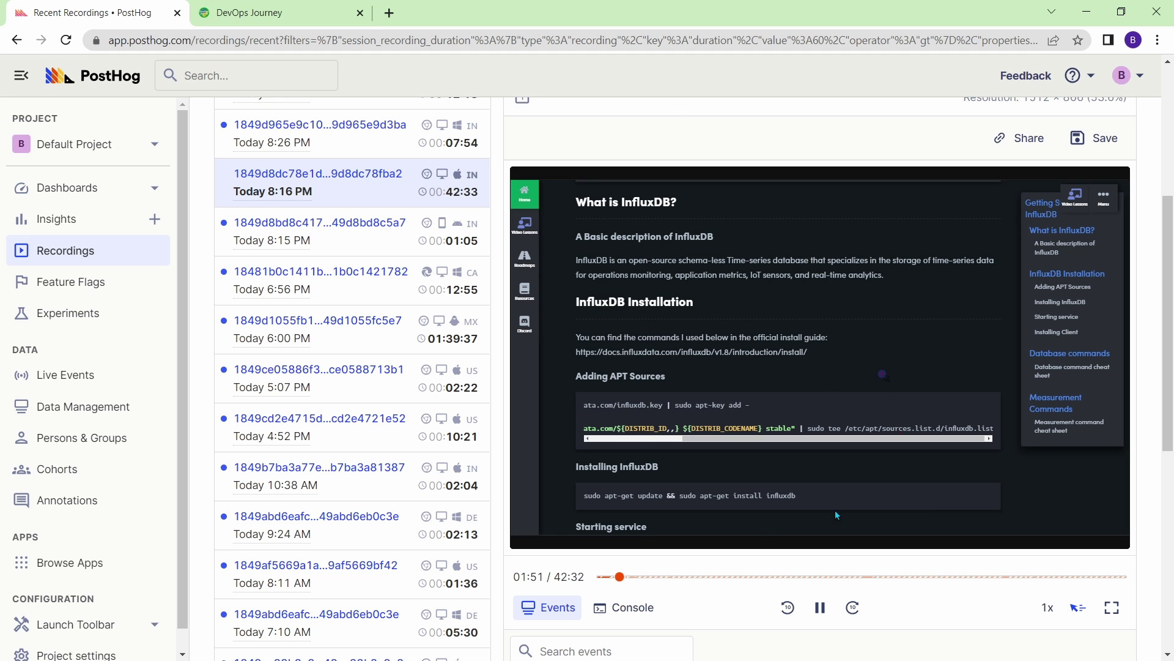
left_click(361, 273)
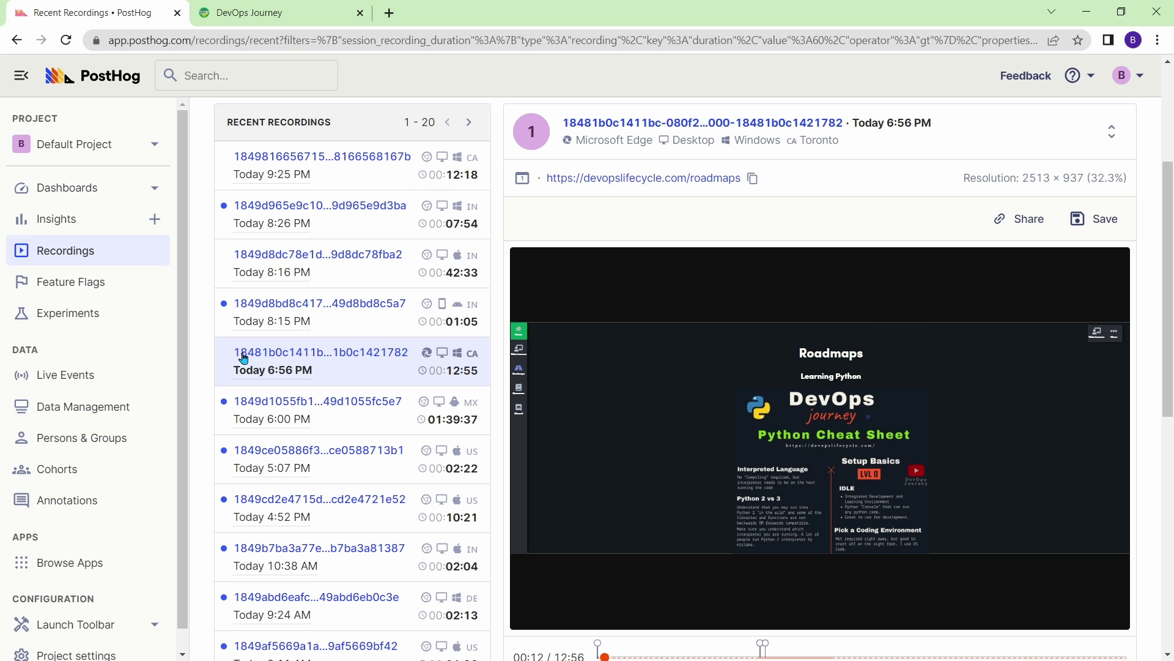
Step: Open the session's person profile and pick out the Toronto city property
left_click(594, 125)
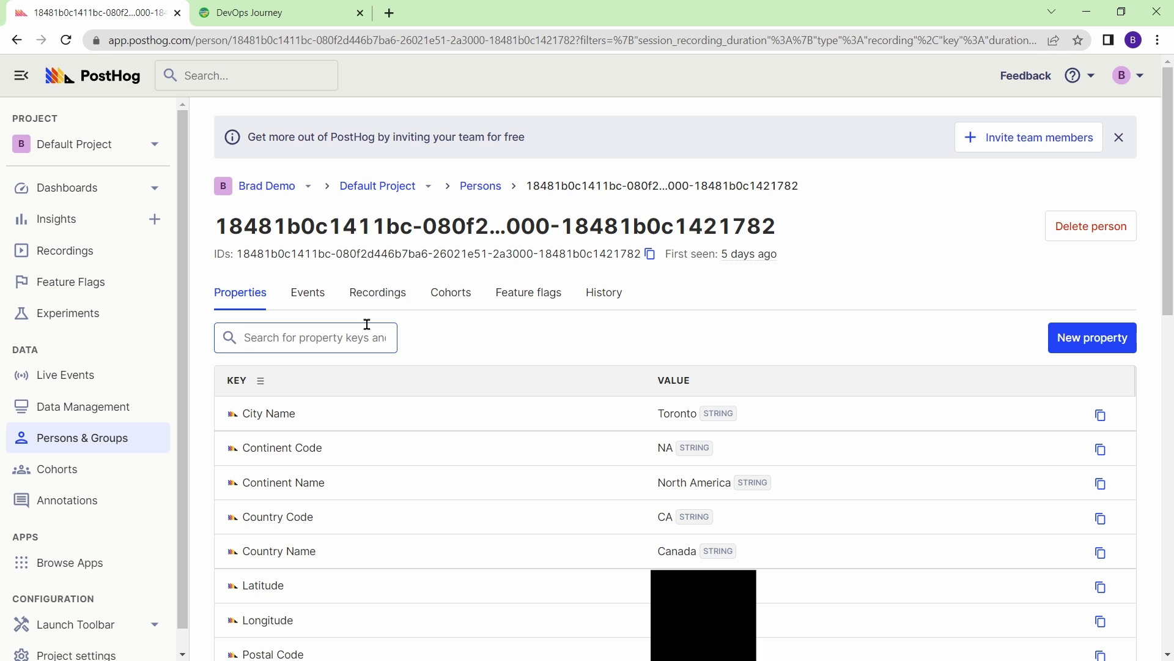
left_click_drag(658, 415, 705, 420)
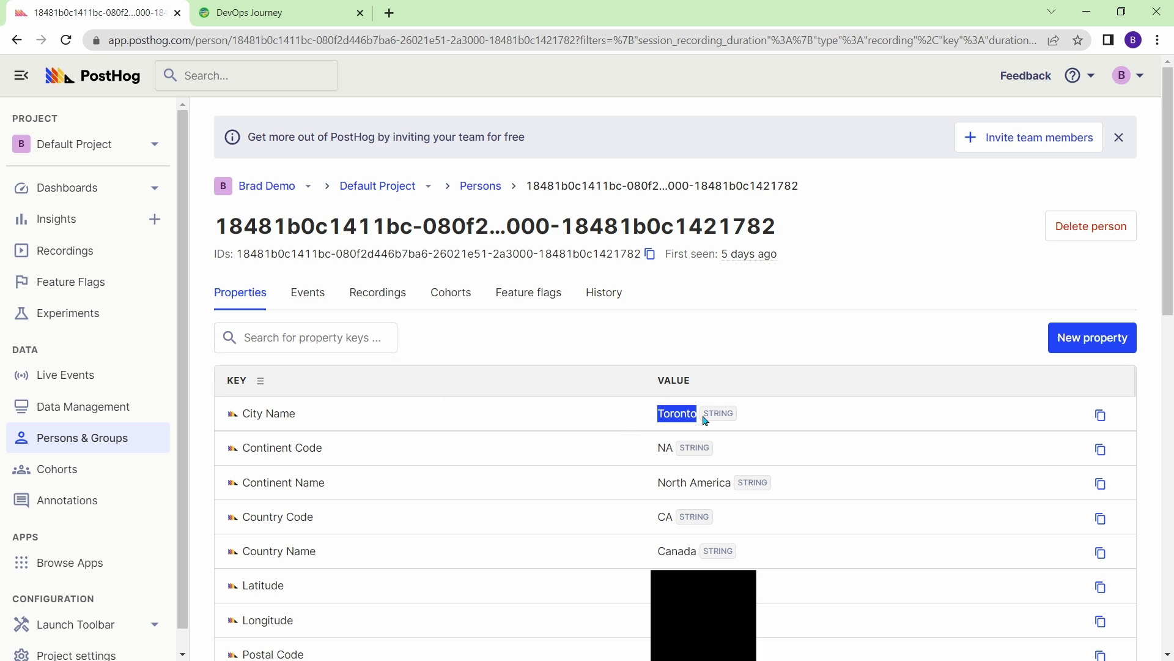
left_click(558, 347)
Step: From the person's Recordings tab, play the November 16 recording, then the Today 6:56 PM recording
left_click(388, 298)
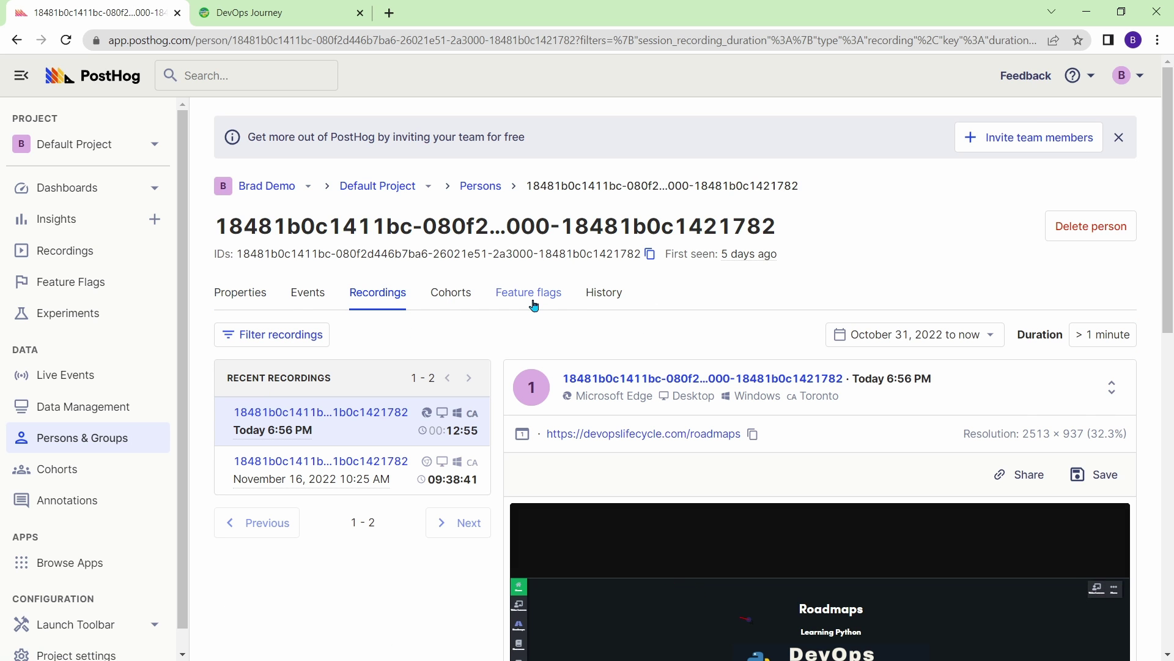
mouse_move(292, 486)
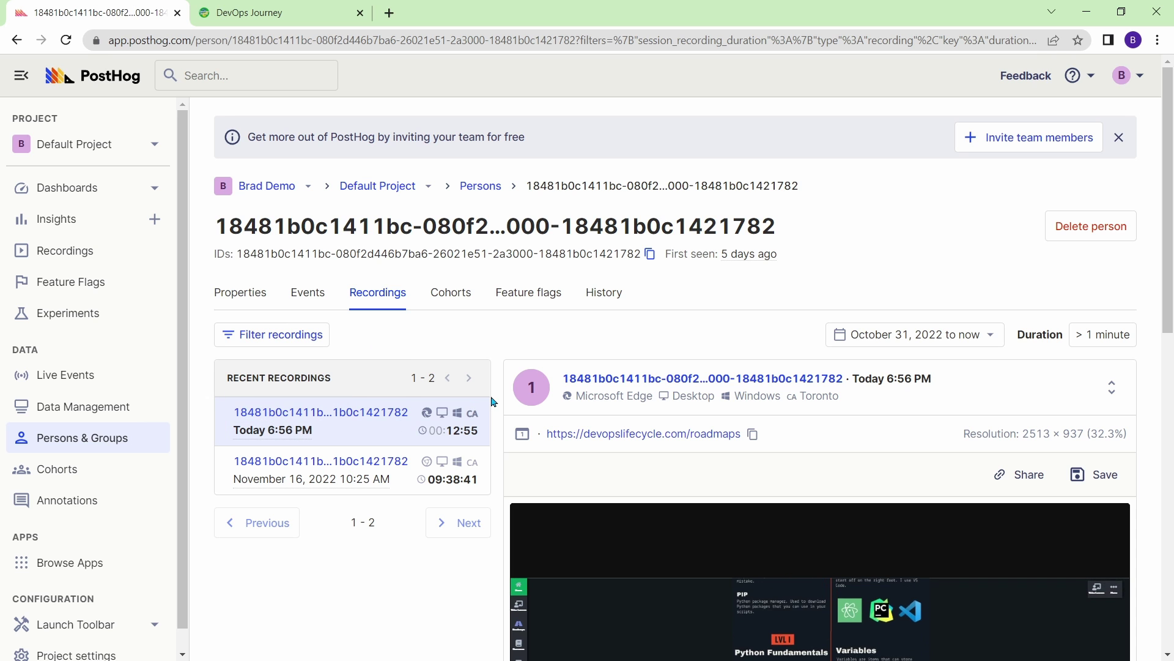
left_click(388, 480)
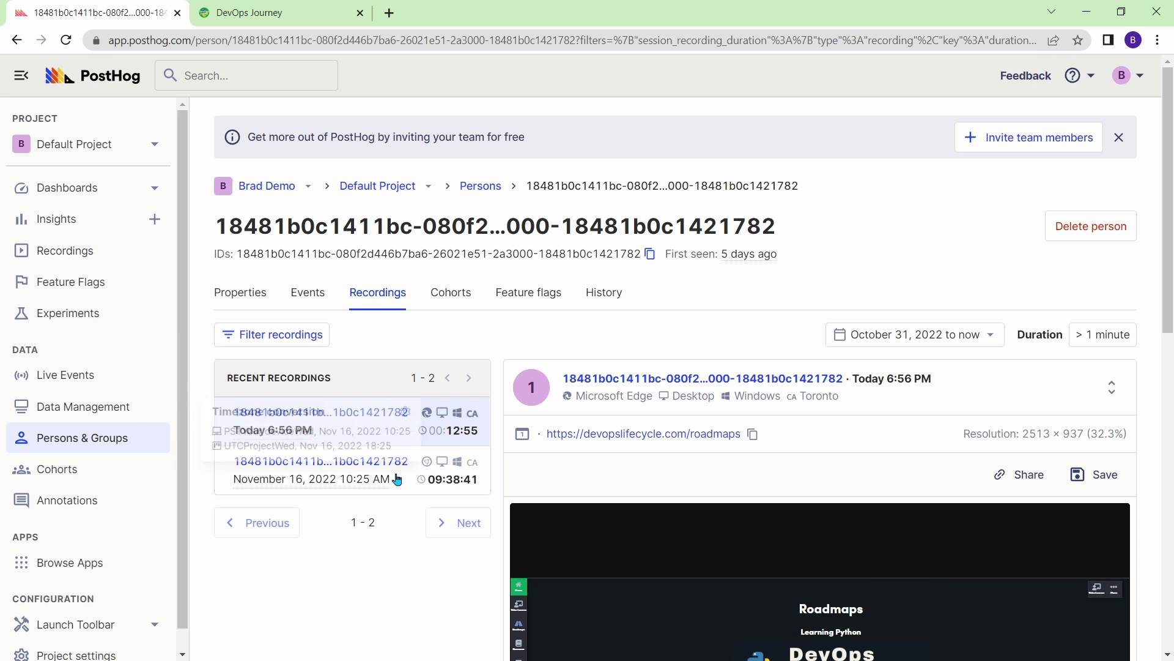
scroll(612, 503, "down", 5)
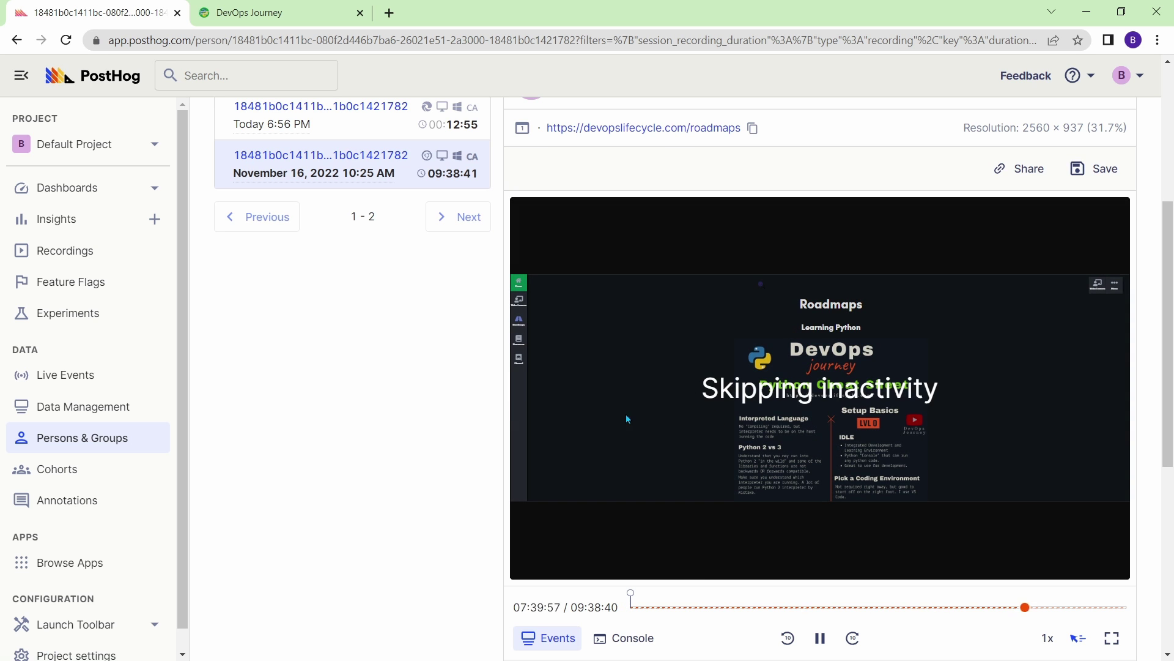
scroll(515, 361, "up", 5)
left_click(386, 421)
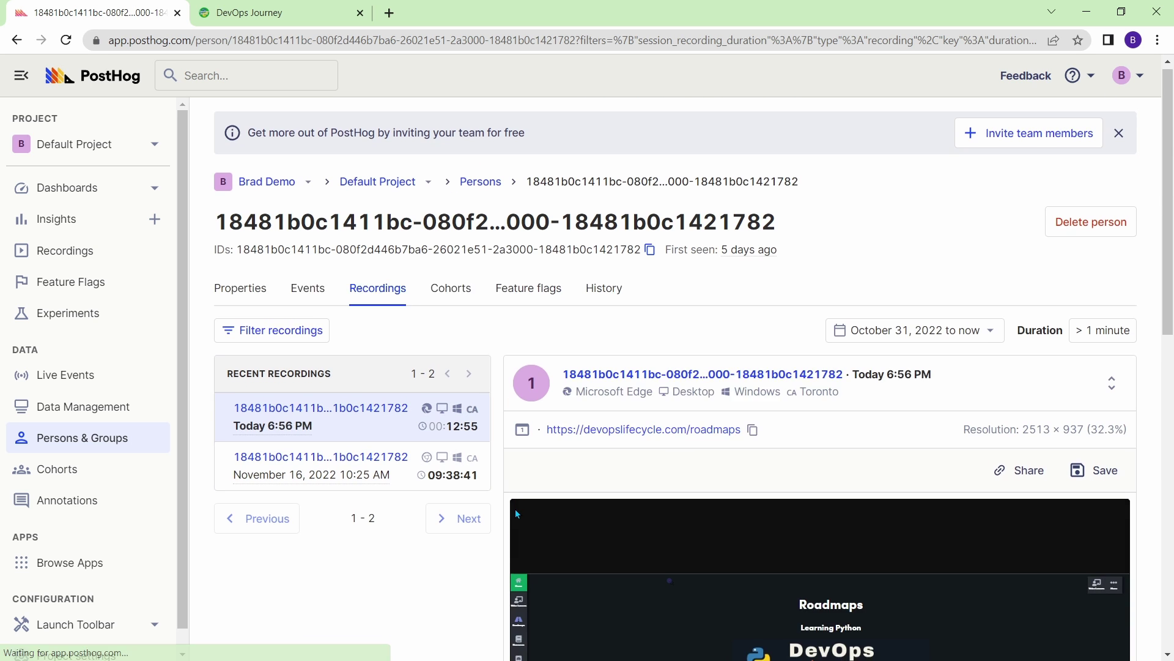
scroll(515, 509, "down", 5)
scroll(383, 398, "up", 3)
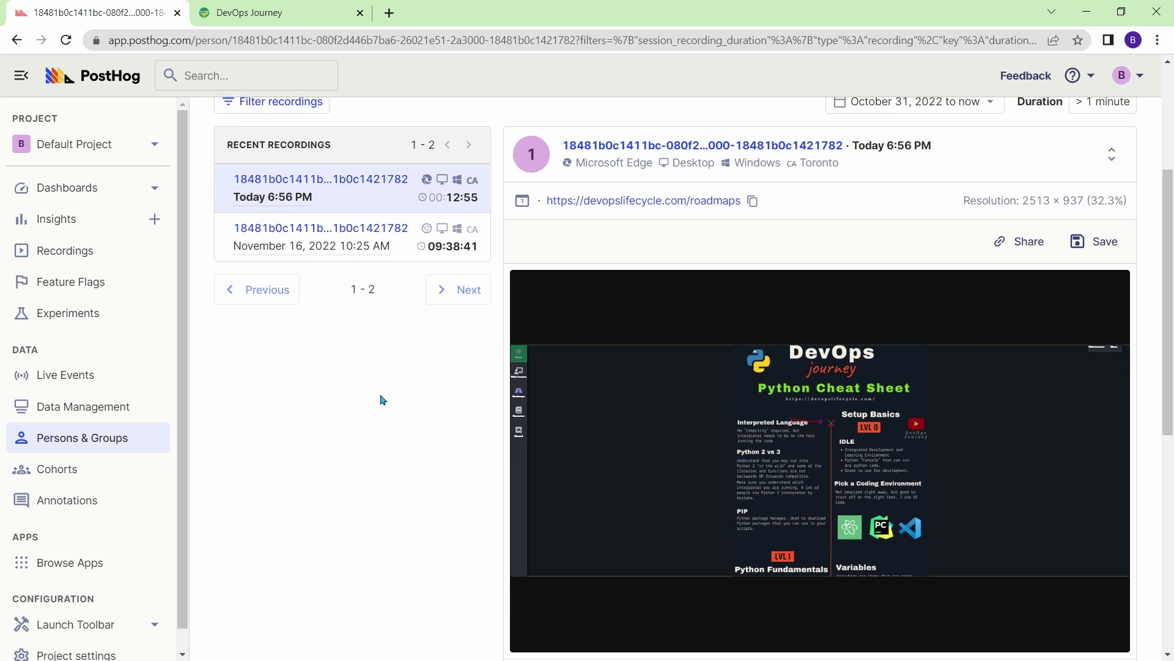
scroll(324, 469, "up", 3)
scroll(426, 490, "down", 3)
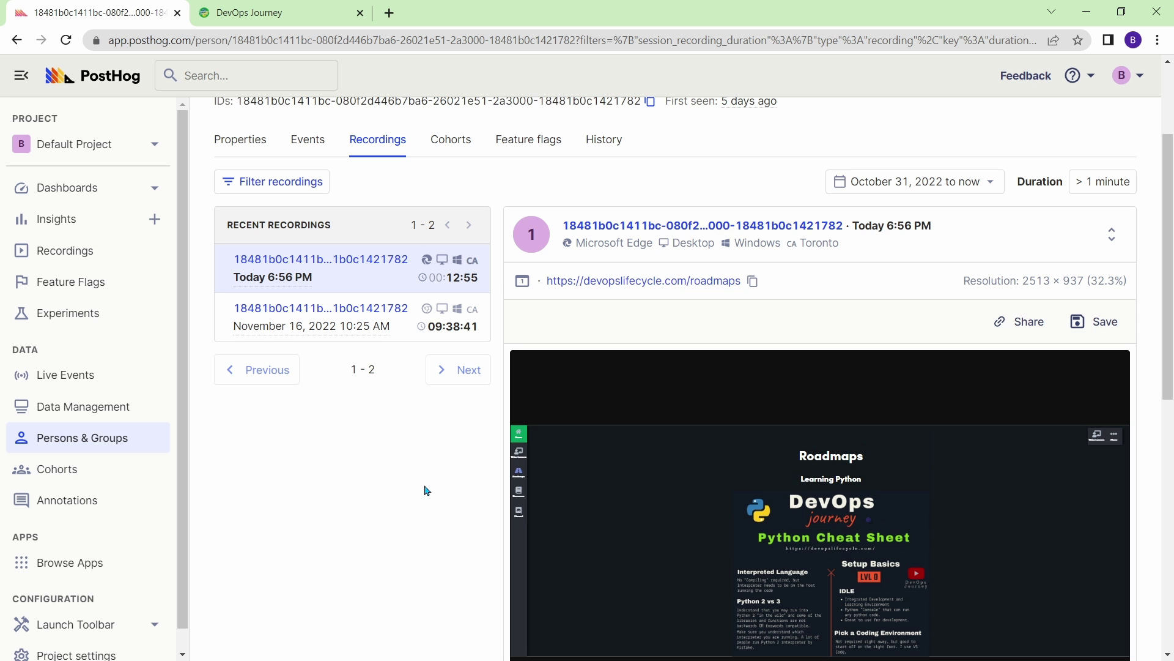
scroll(426, 490, "up", 3)
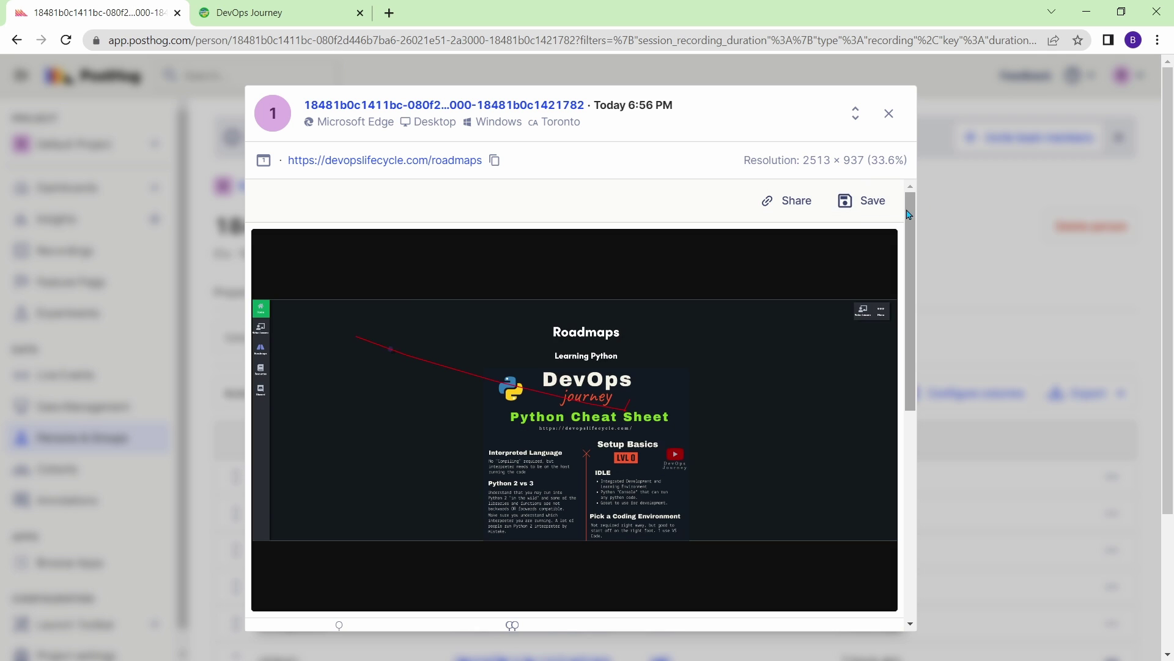
Step: Close the enlarged replay and return to the Session Recordings list
left_click_drag(908, 204, 908, 424)
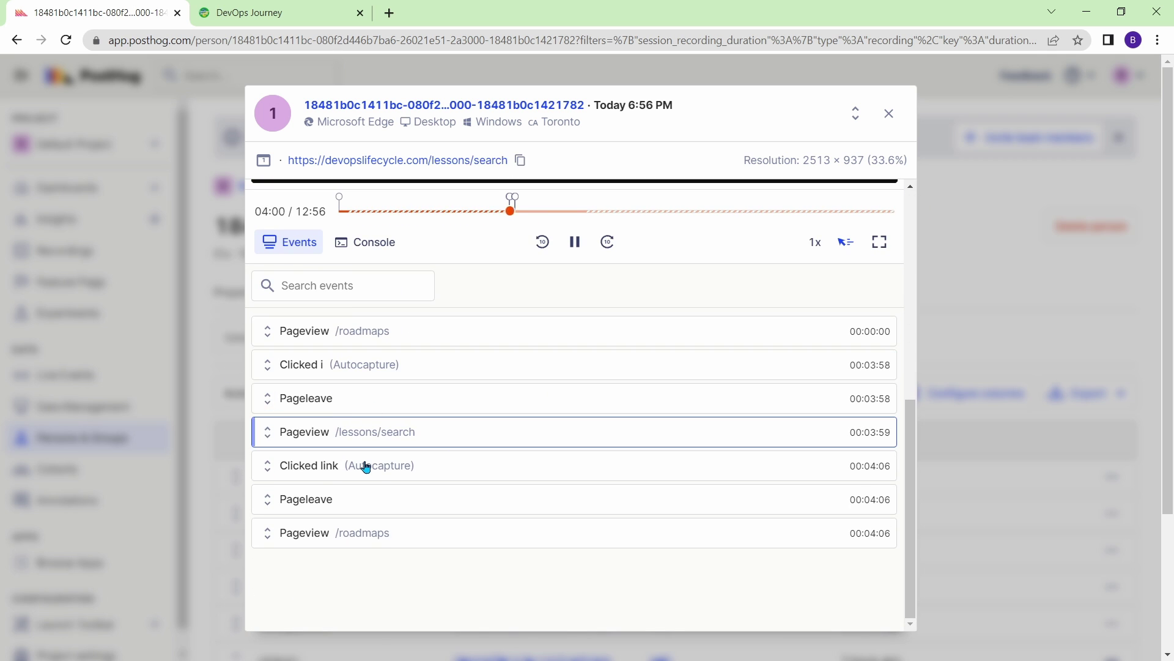
left_click(889, 113)
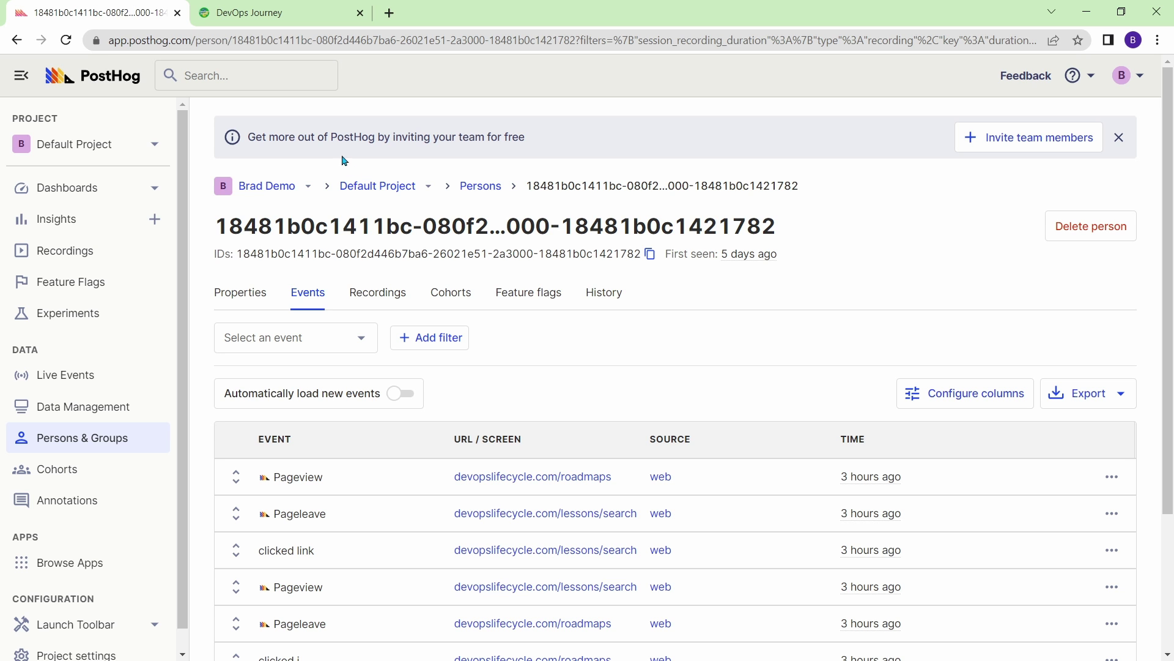
left_click(104, 260)
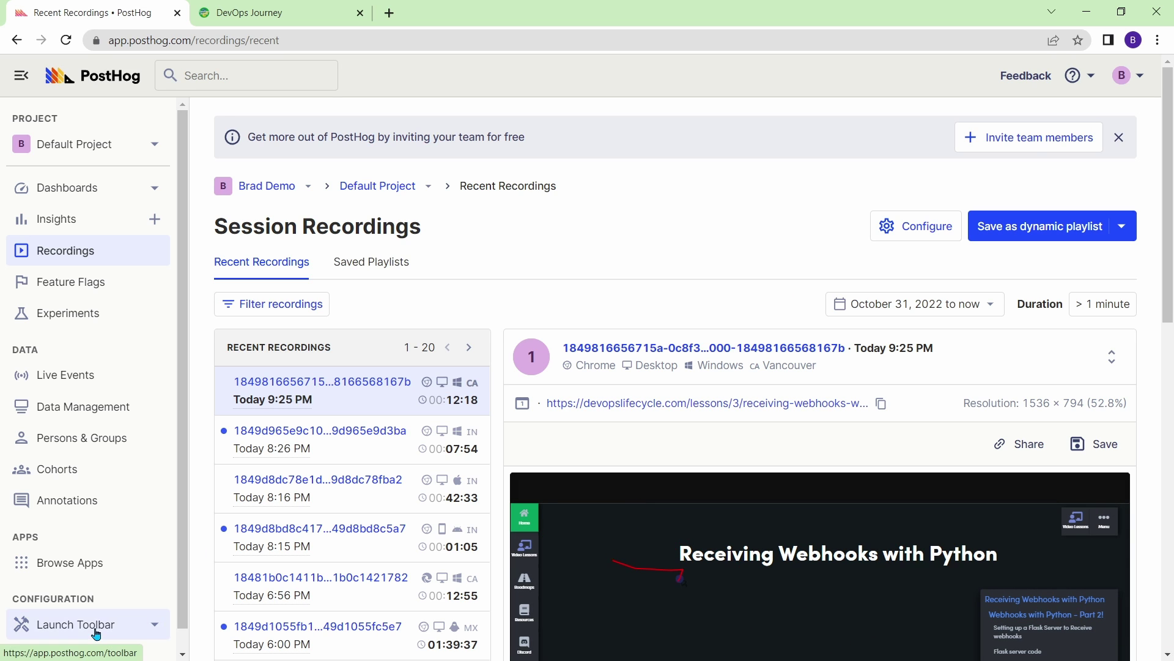
left_click(69, 630)
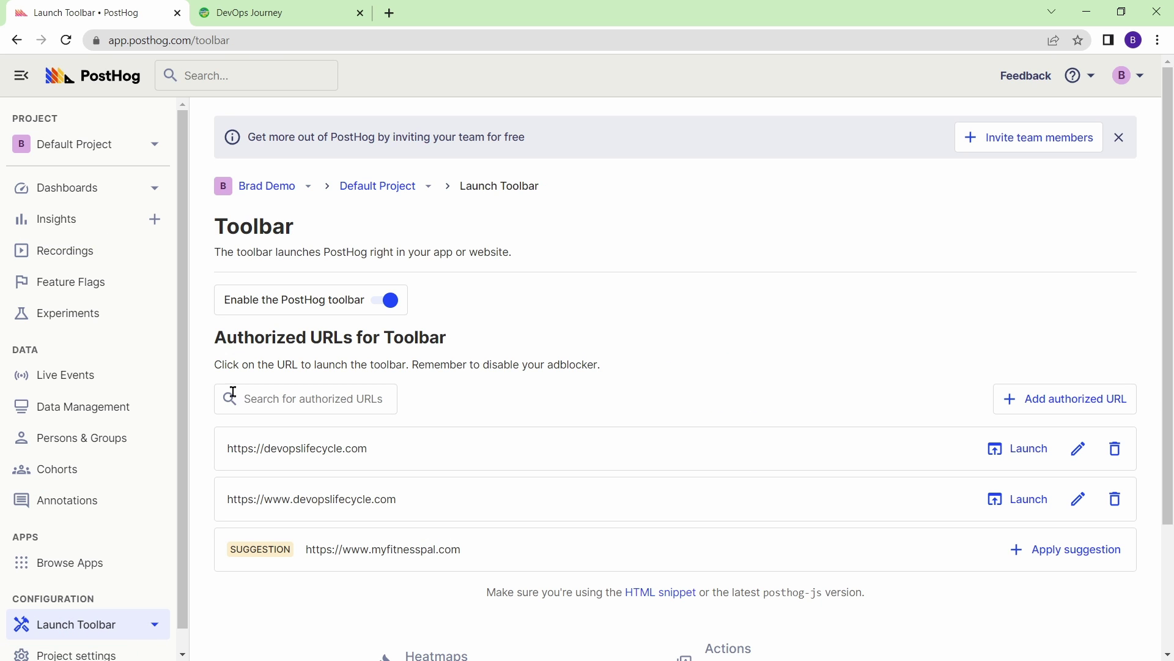
left_click(1026, 454)
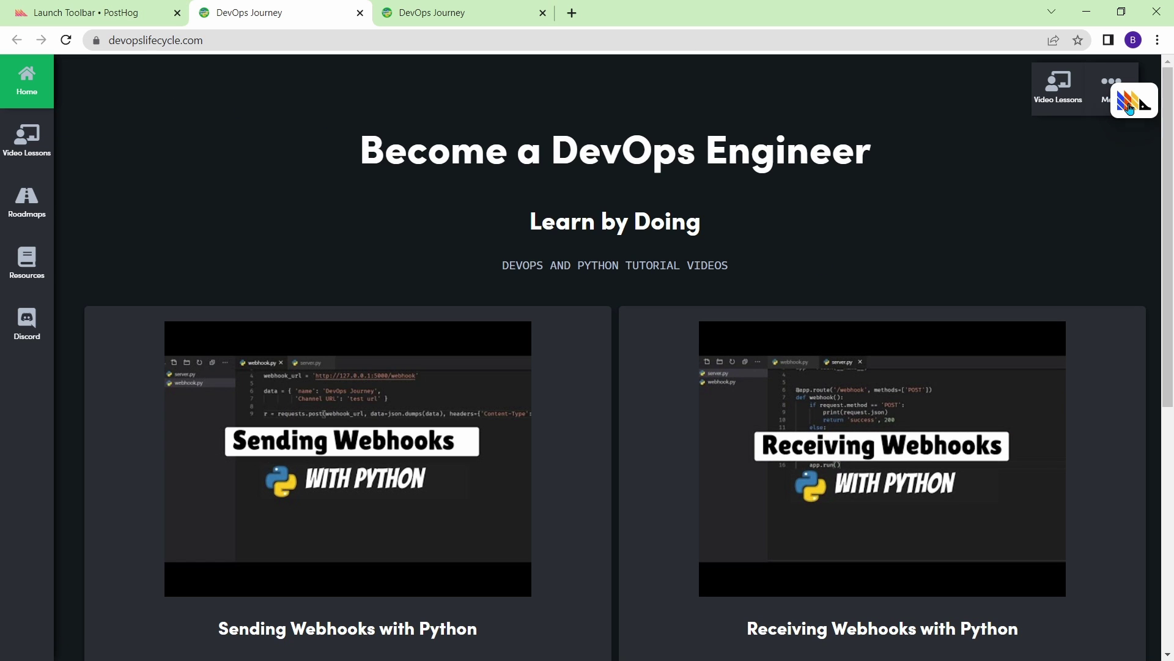
Step: Move the toolbar badge beside the heading, turn on the click heatmap, and check Video Lessons click stats
left_click_drag(1132, 101, 245, 111)
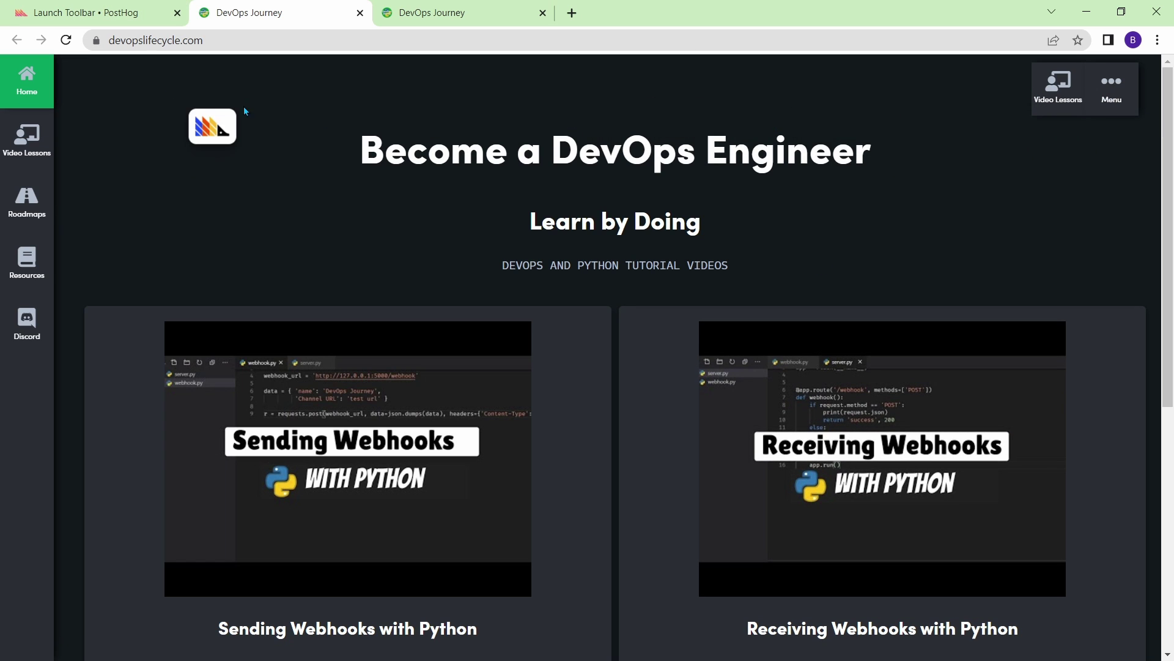
left_click(205, 130)
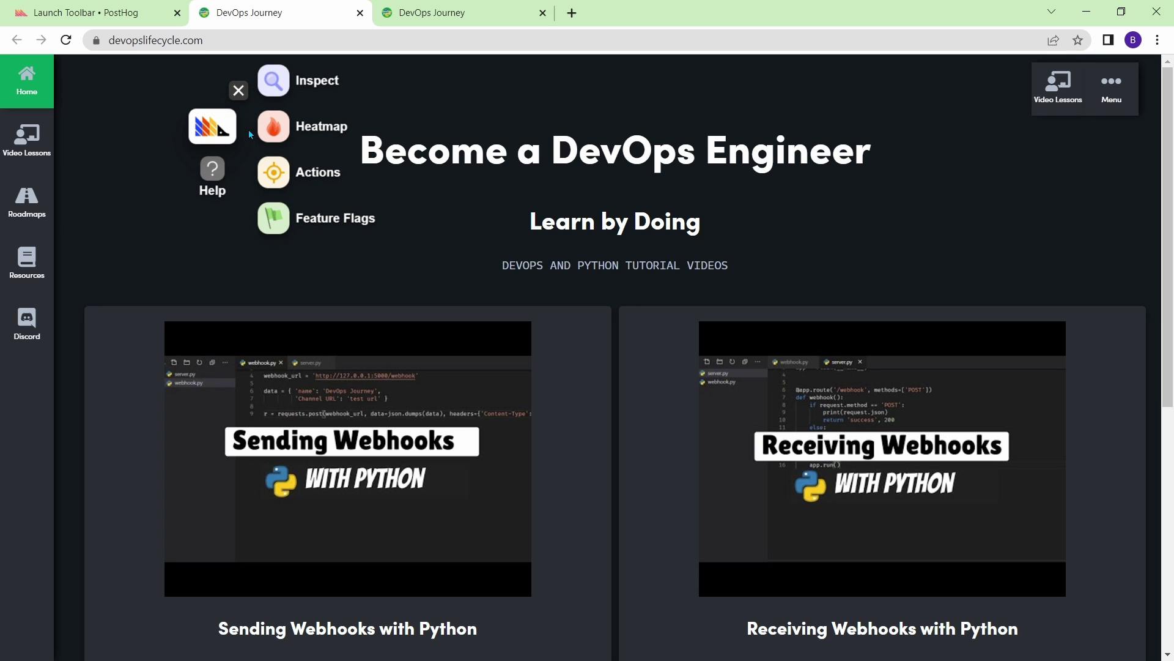
left_click(283, 140)
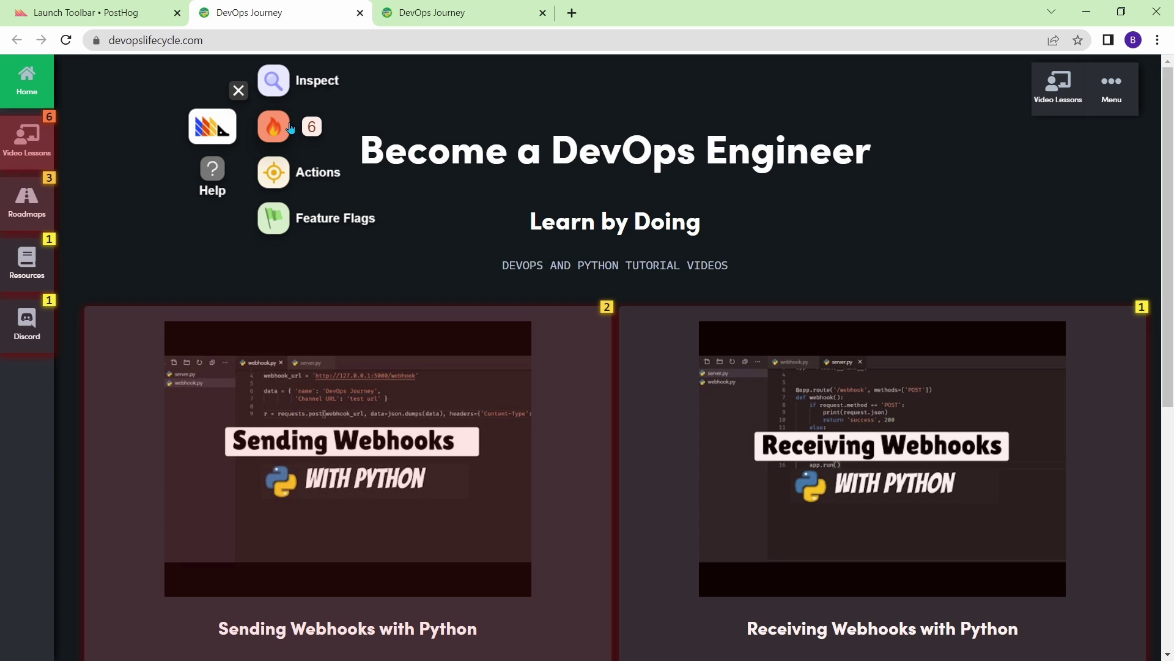
left_click(37, 130)
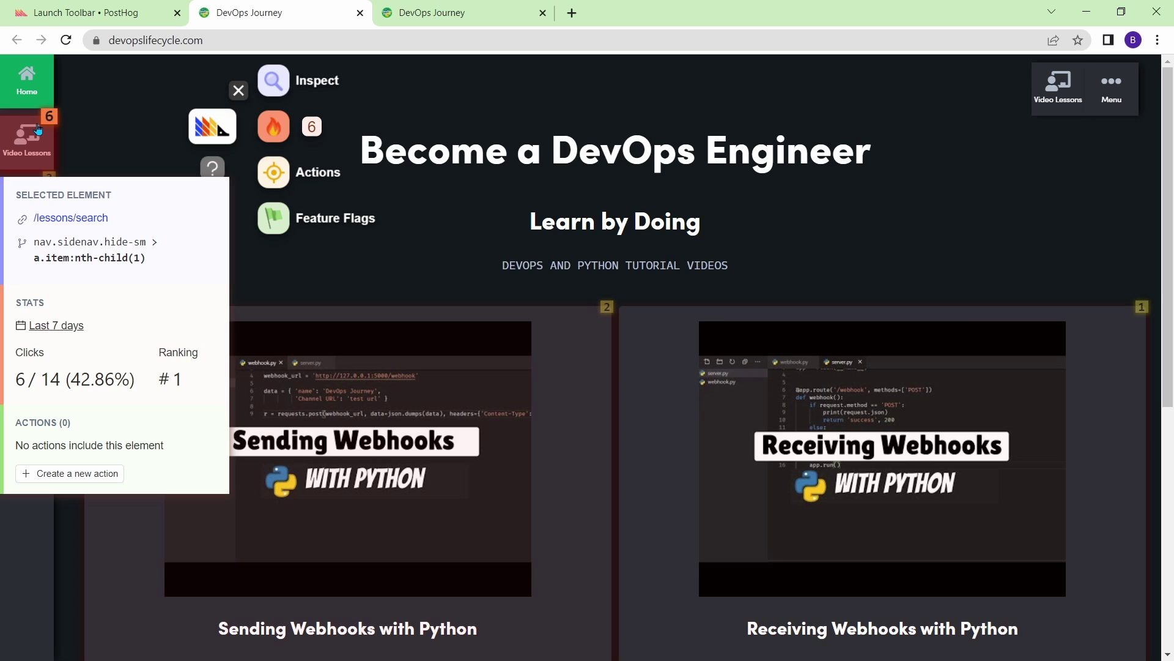
key("Escape")
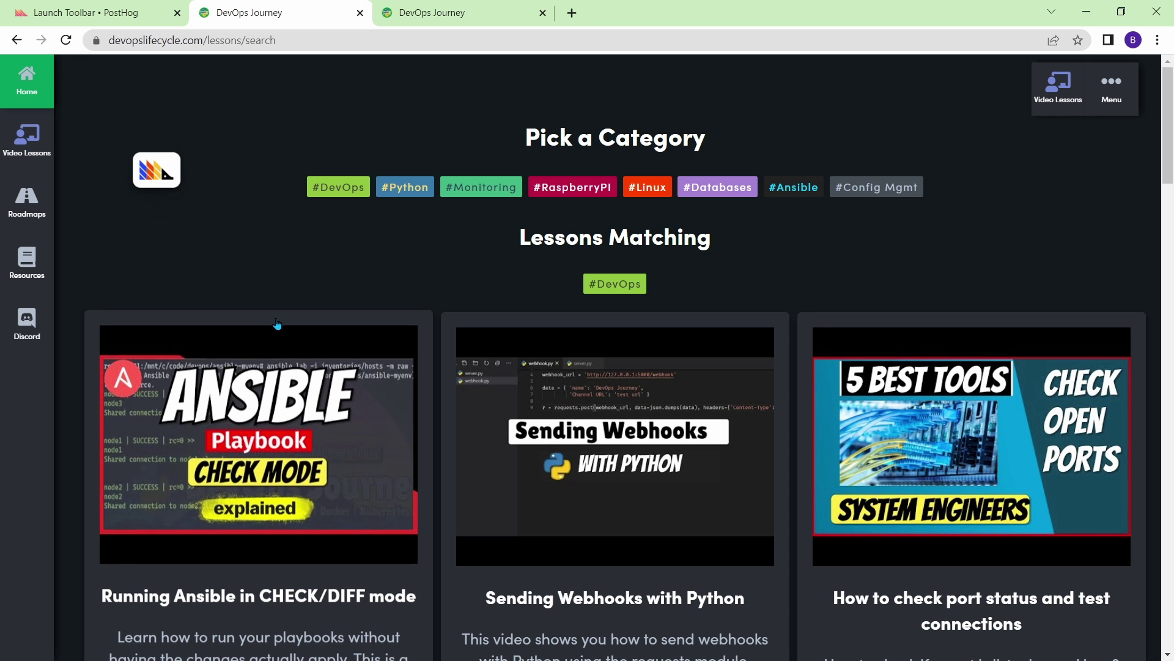
Step: Expand the PostHog toolbar's tool options on the #DevOps lessons page
mouse_move(172, 187)
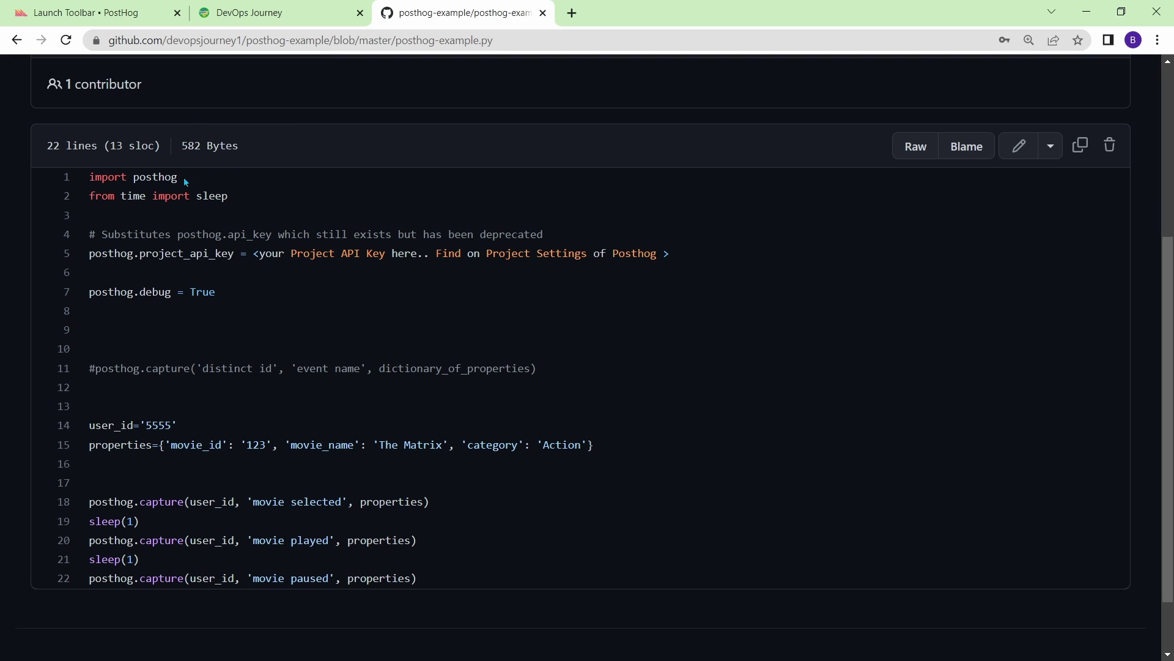
Step: Highlight the imports, the API key placeholder on line 5, and posthog.debug = True on line 7
left_click_drag(185, 181, 110, 145)
left_click_drag(219, 204, 89, 177)
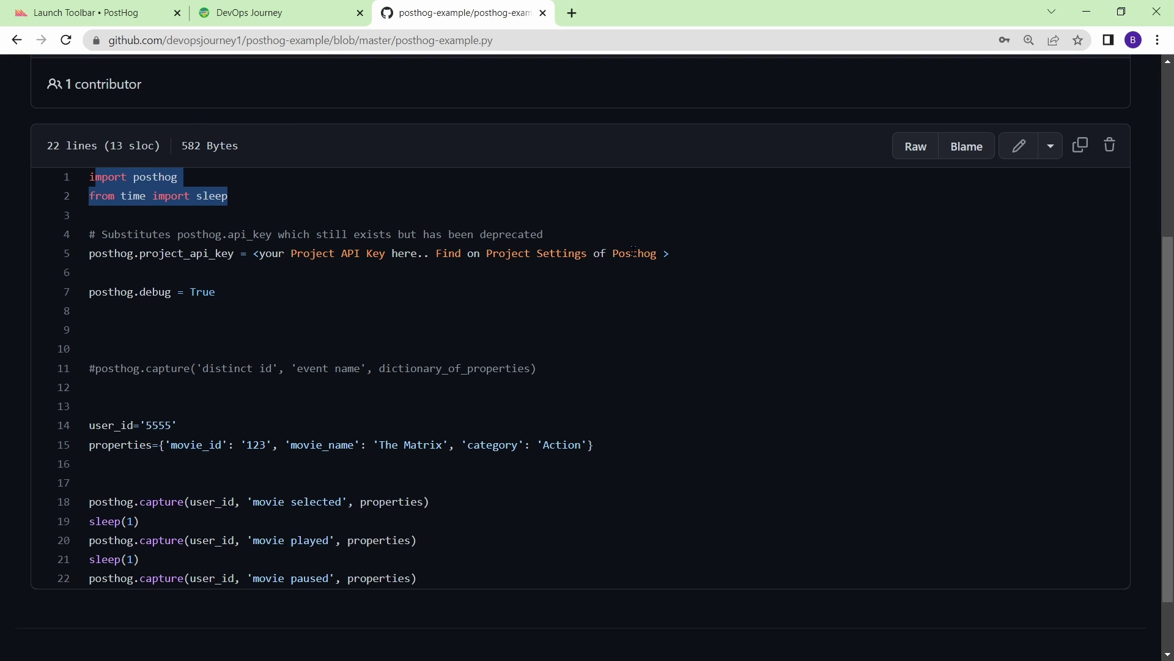
left_click_drag(195, 196, 127, 176)
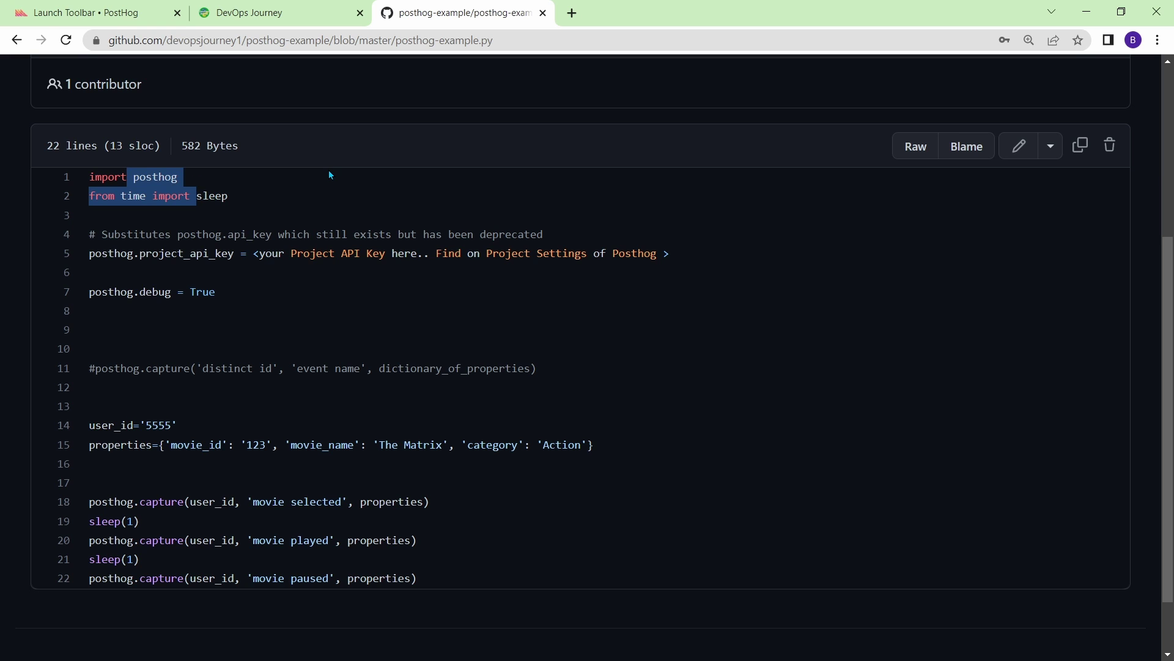
left_click(717, 206)
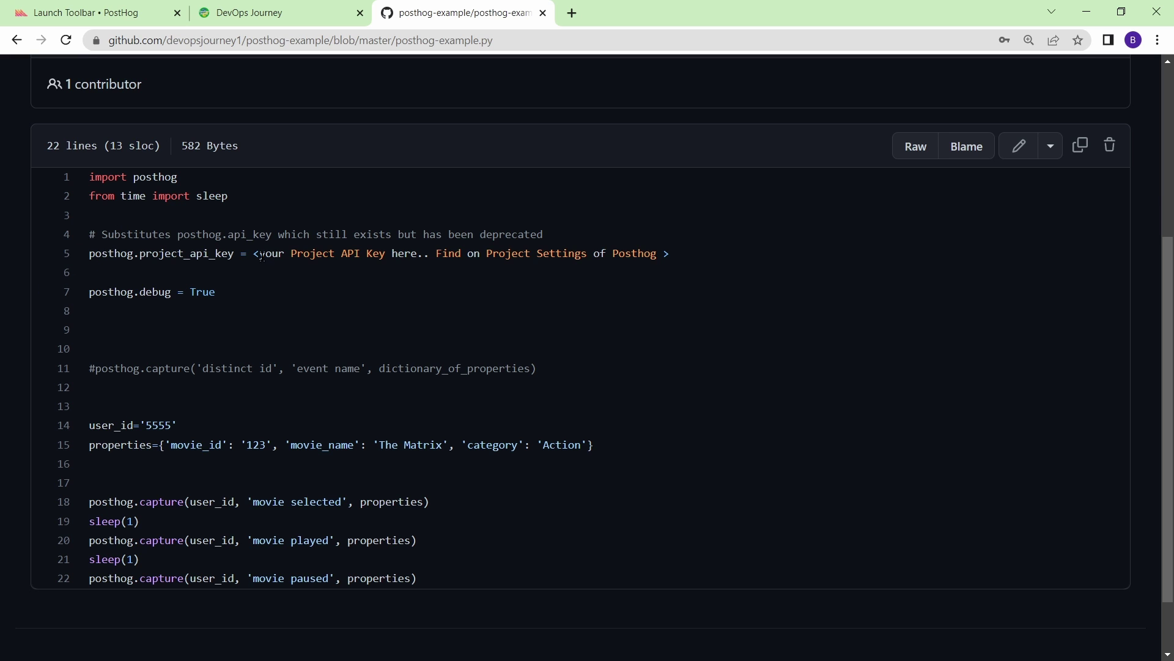
left_click_drag(253, 254, 700, 257)
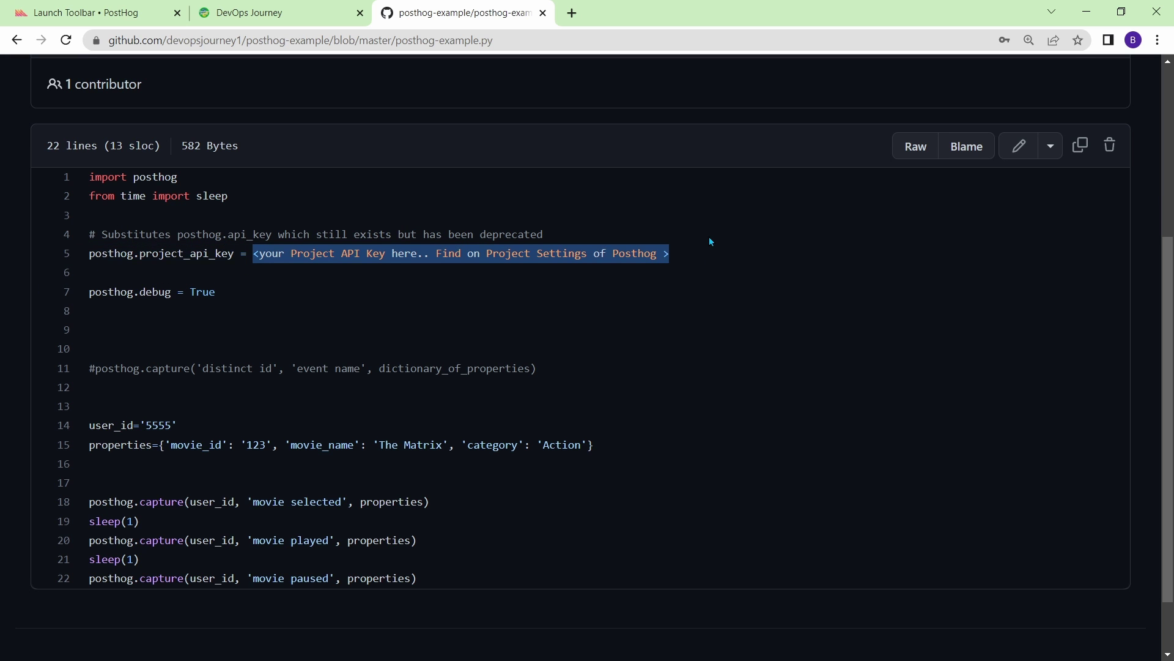
left_click_drag(225, 291, 89, 291)
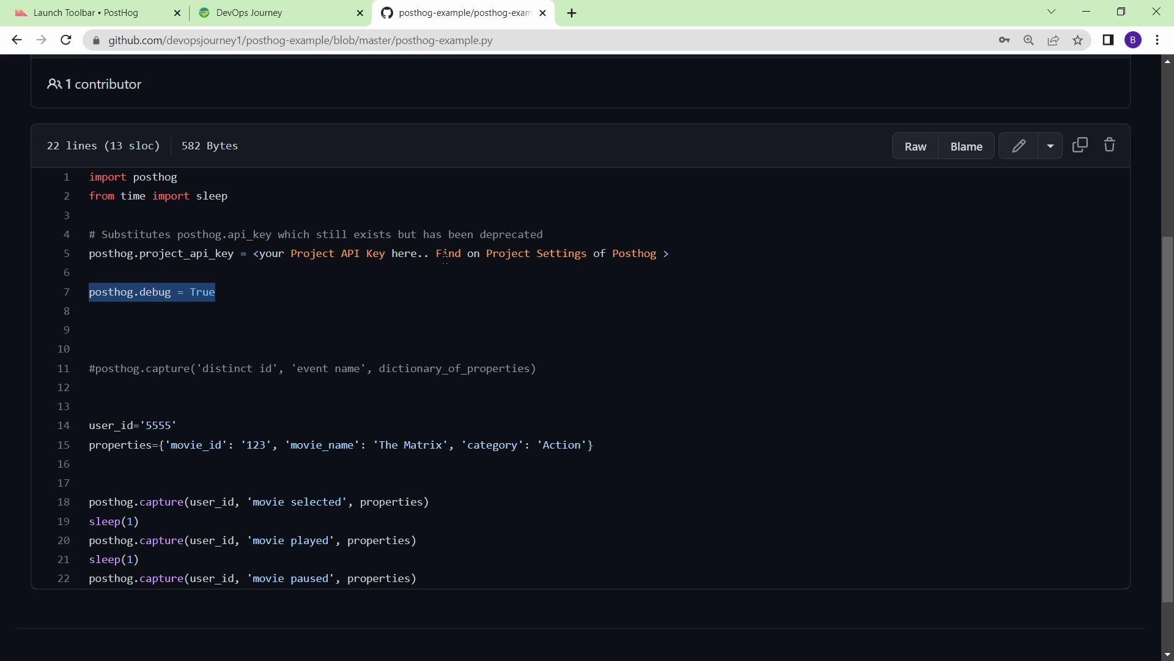
left_click(444, 255)
scroll(486, 327, "down", 1)
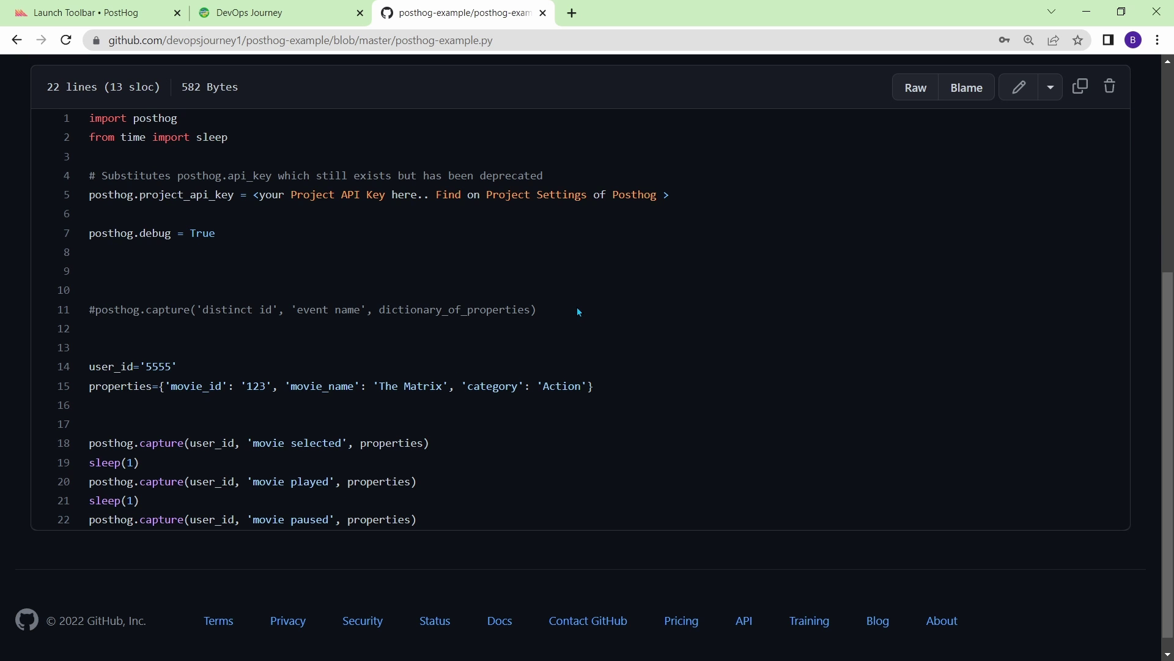
left_click_drag(574, 310, 89, 309)
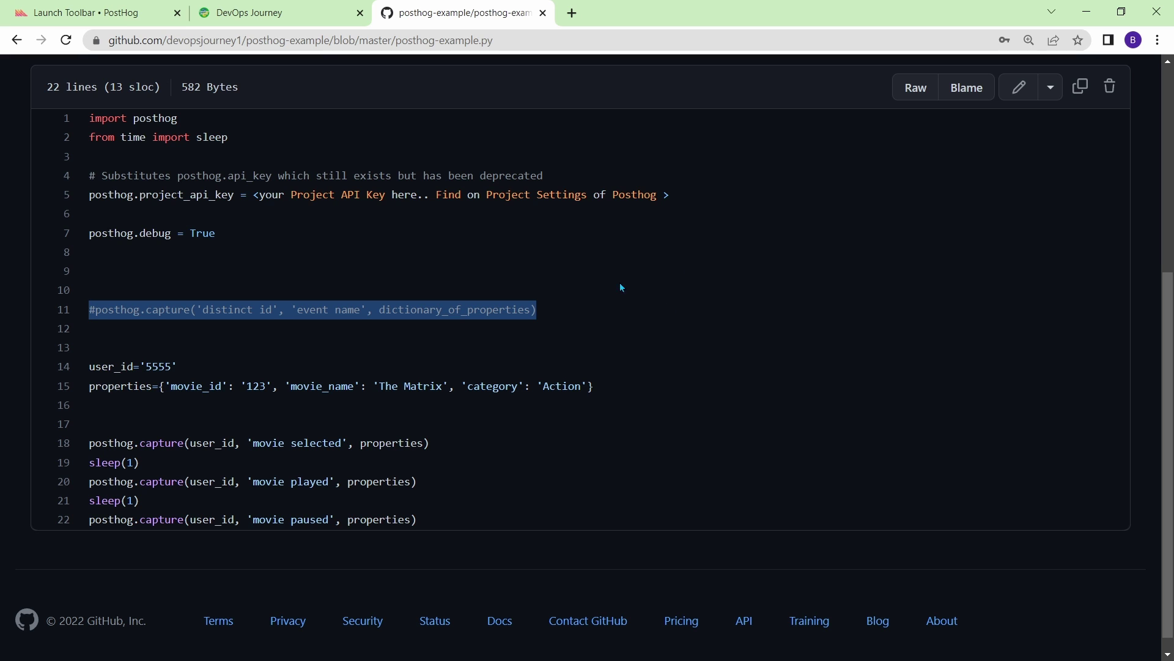
left_click(123, 303)
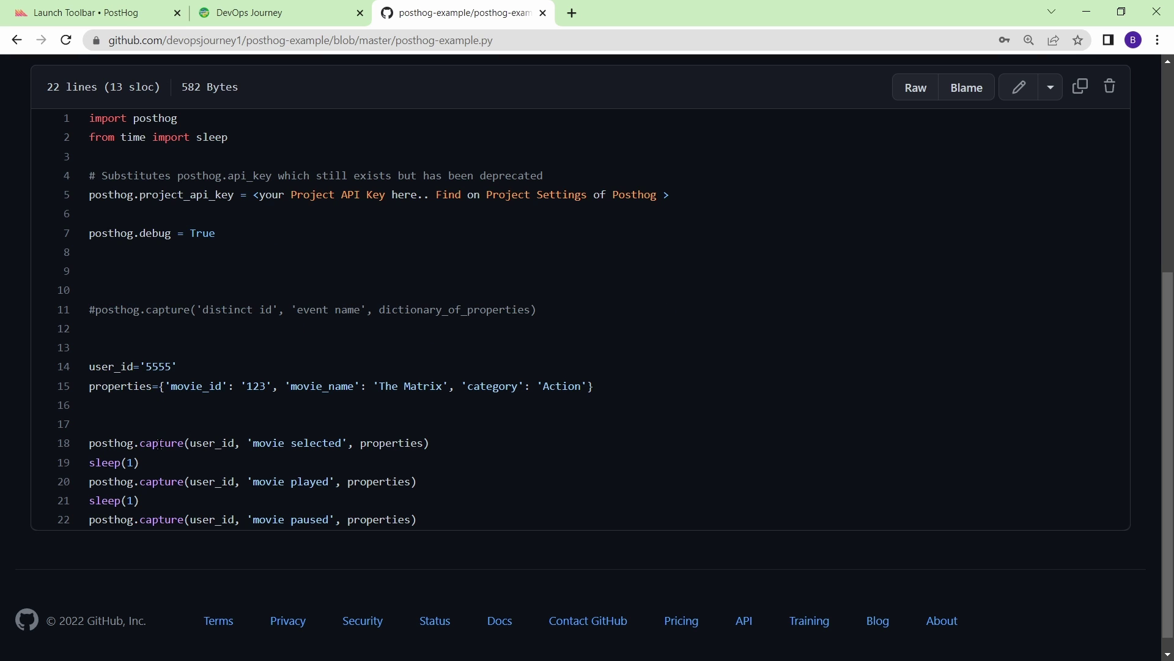
left_click_drag(105, 445, 241, 445)
left_click(181, 442)
left_click(203, 445)
left_click_drag(254, 443, 313, 443)
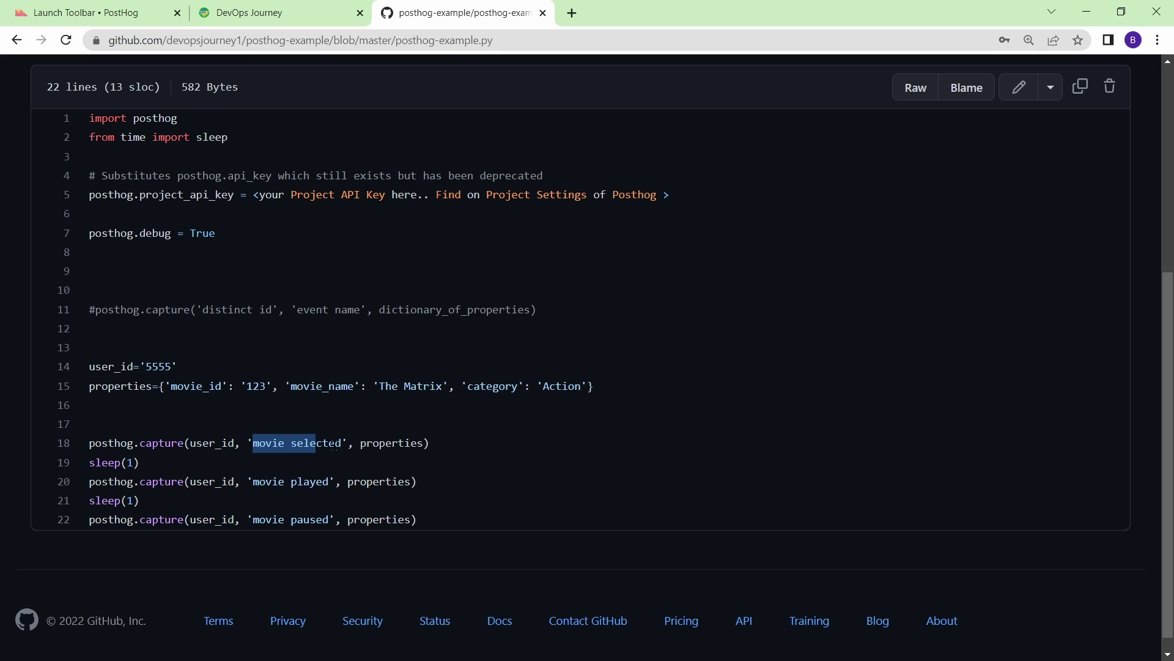
left_click(315, 443)
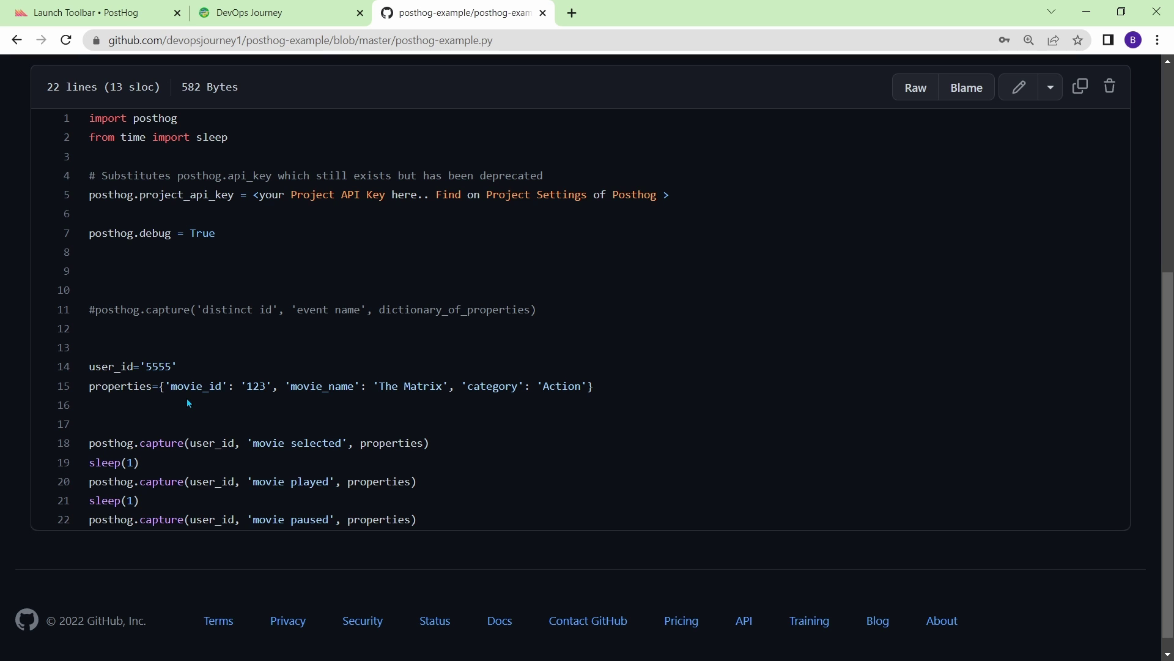
left_click_drag(209, 386, 178, 386)
left_click_drag(310, 386, 347, 386)
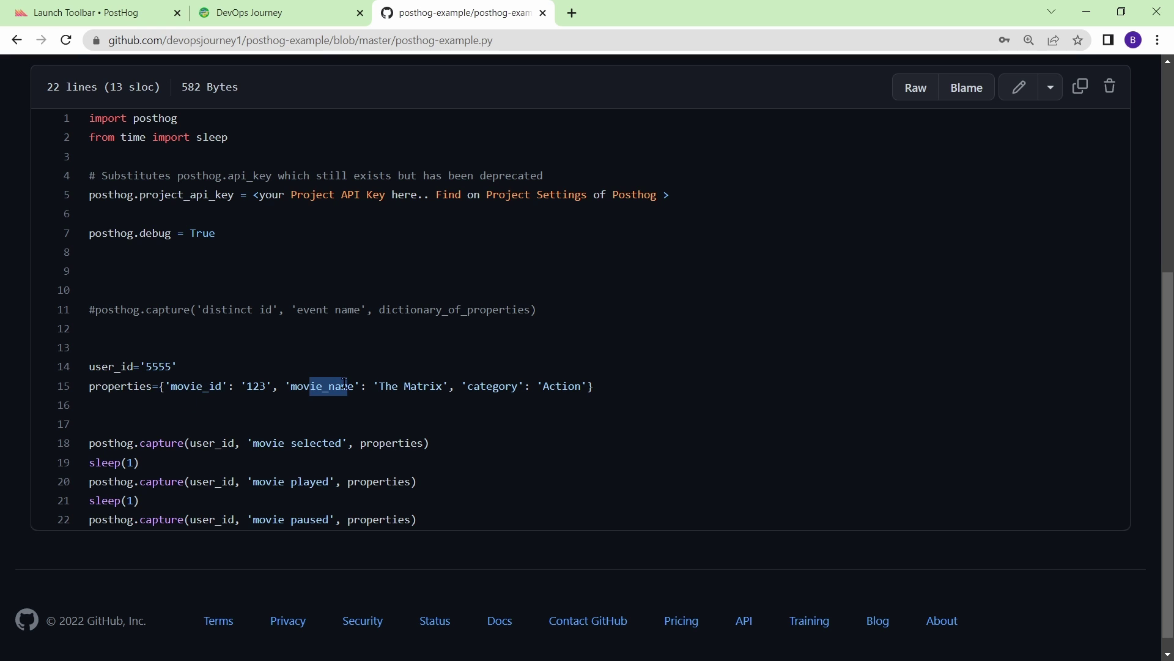
left_click_drag(488, 386, 517, 386)
left_click(557, 415)
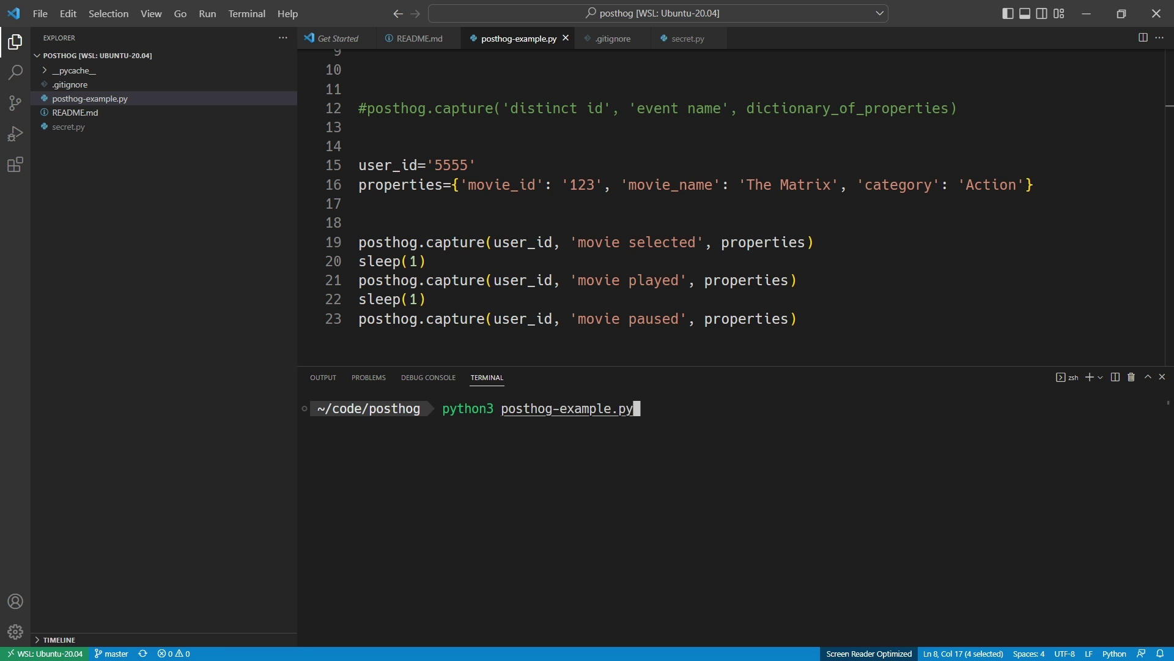
Step: Run python3 posthog-example.py, uploading the three movie events
key("Return")
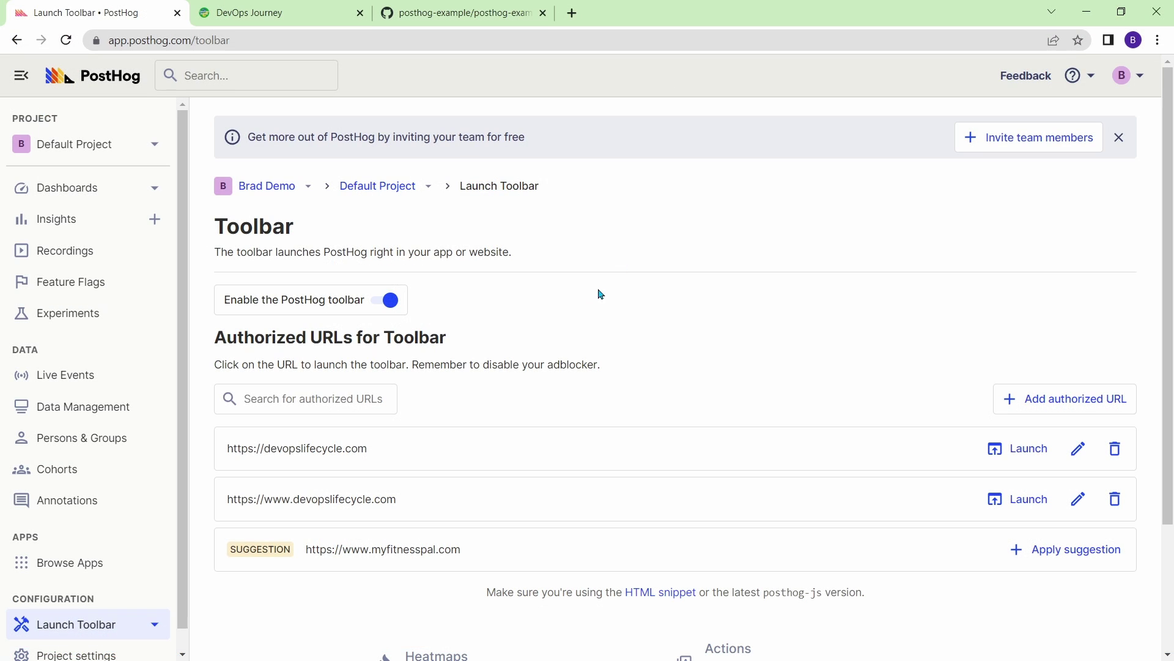
Step: Reload Live events and point out the new movie selected and movie played events
left_click(53, 385)
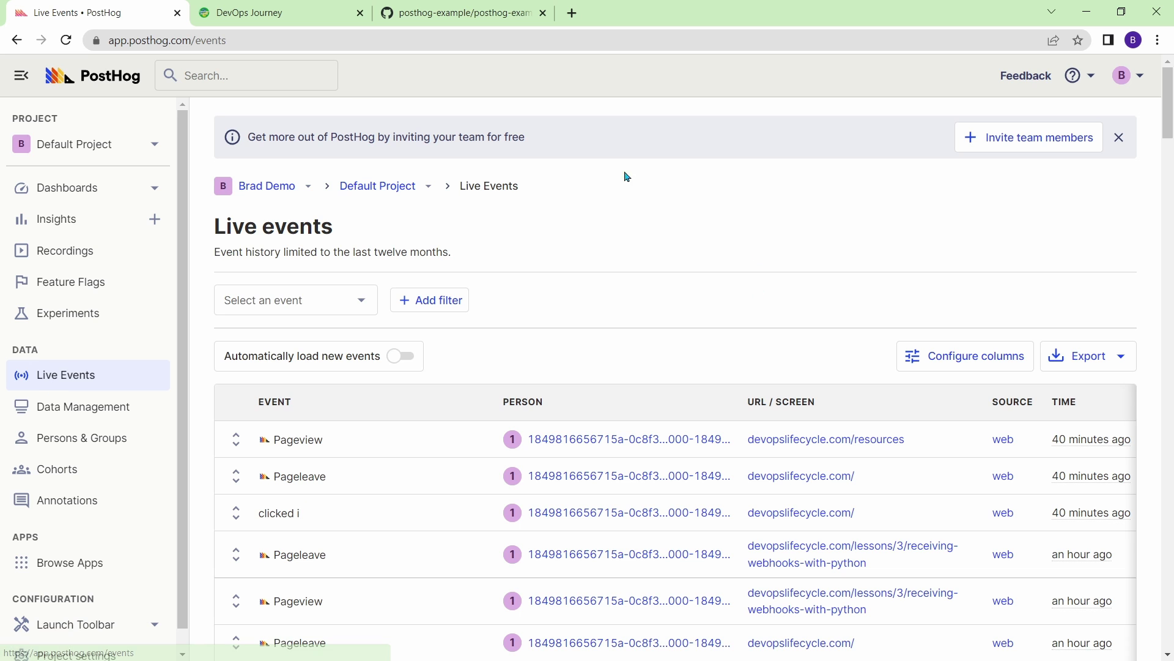
left_click(67, 40)
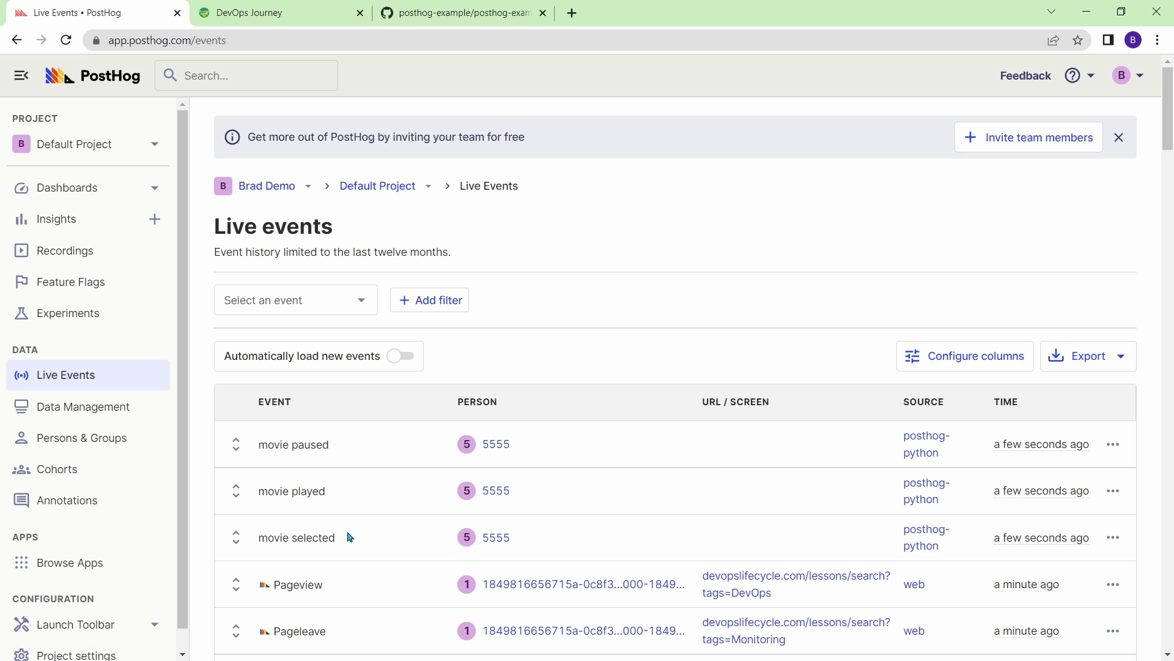
left_click_drag(350, 537, 258, 537)
left_click_drag(326, 492, 238, 414)
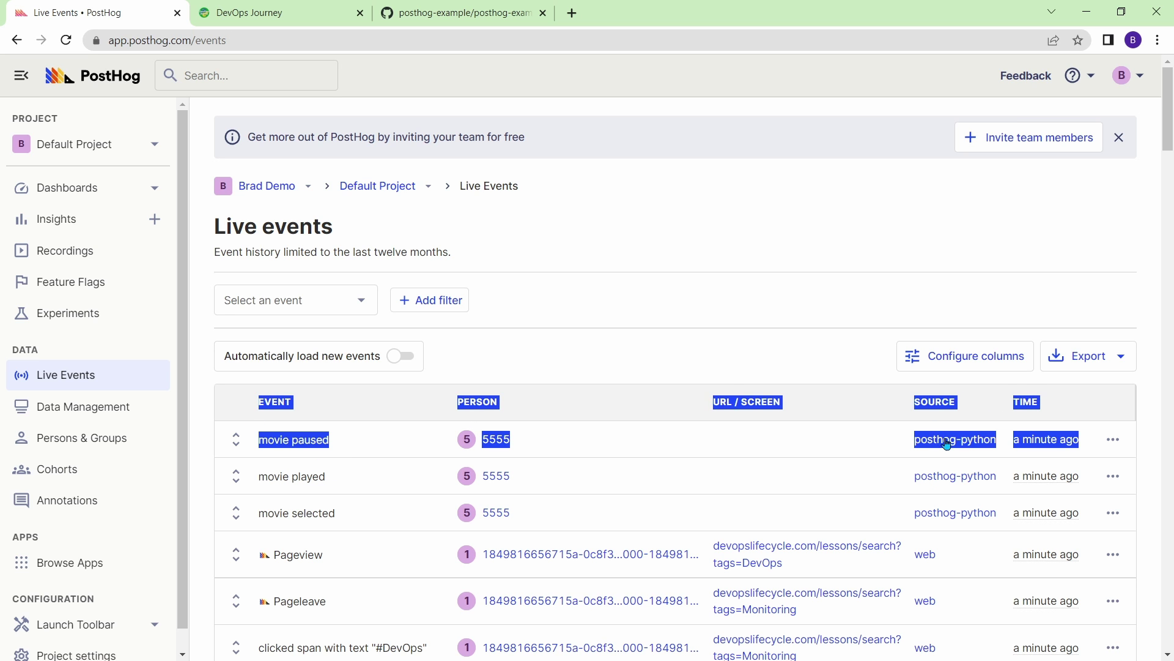
left_click(897, 441)
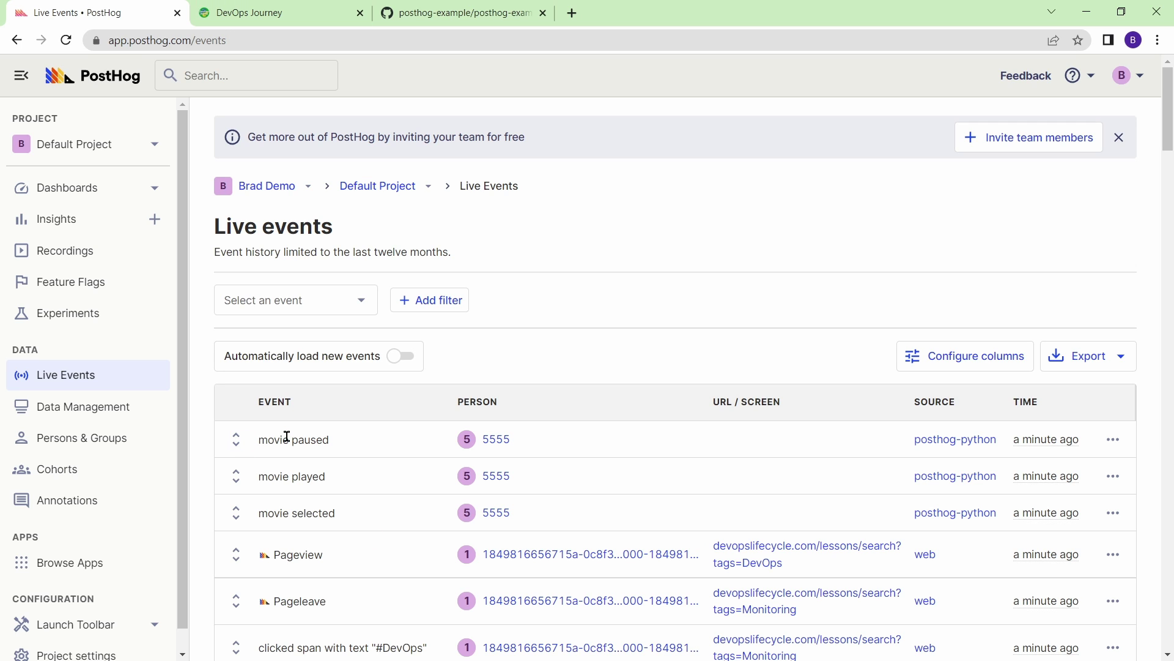
Step: Expand the movie paused event to view movie_id 123, movie_name The Matrix and category Action
left_click(236, 439)
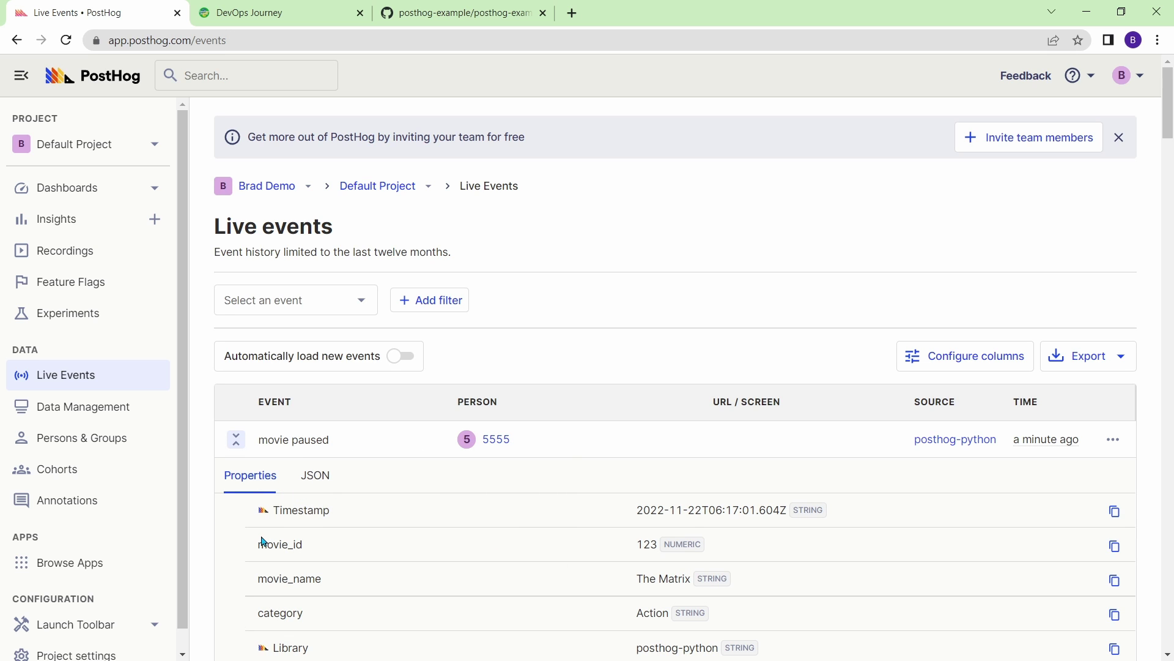
left_click_drag(254, 545, 344, 546)
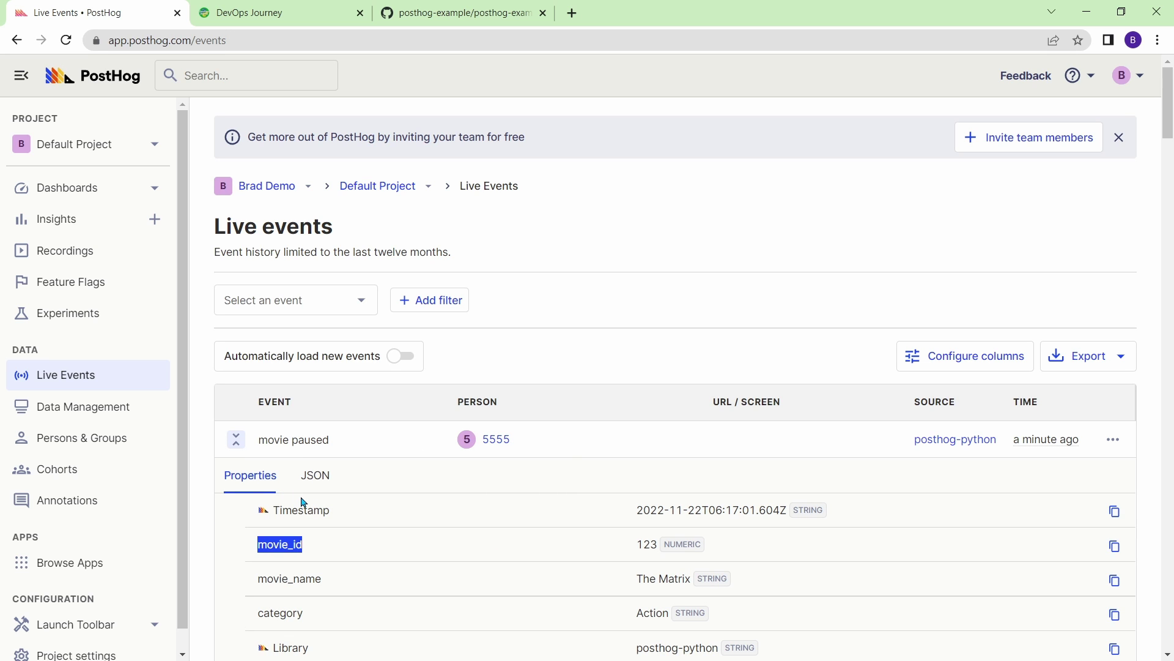